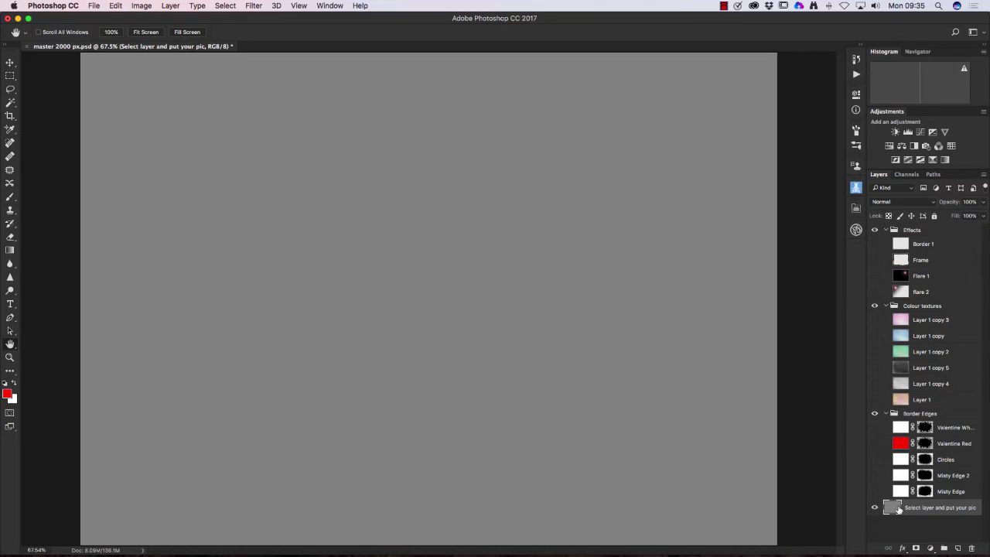
Step: Collapse the Border Edges, Colour textures and Effects layer groups
{"action": "left_click", "coordinate": [887, 414]}
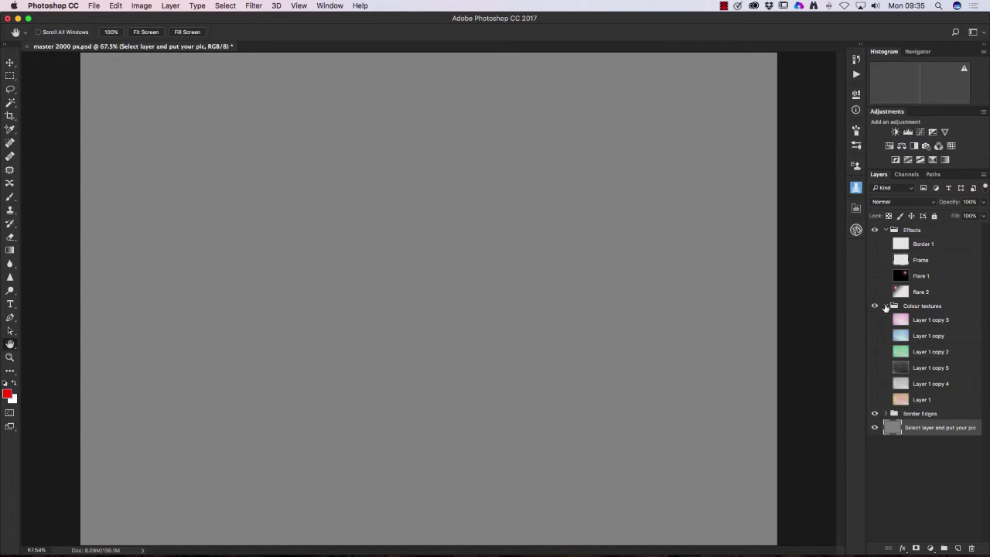
{"action": "left_click", "coordinate": [887, 306]}
{"action": "left_click", "coordinate": [886, 230]}
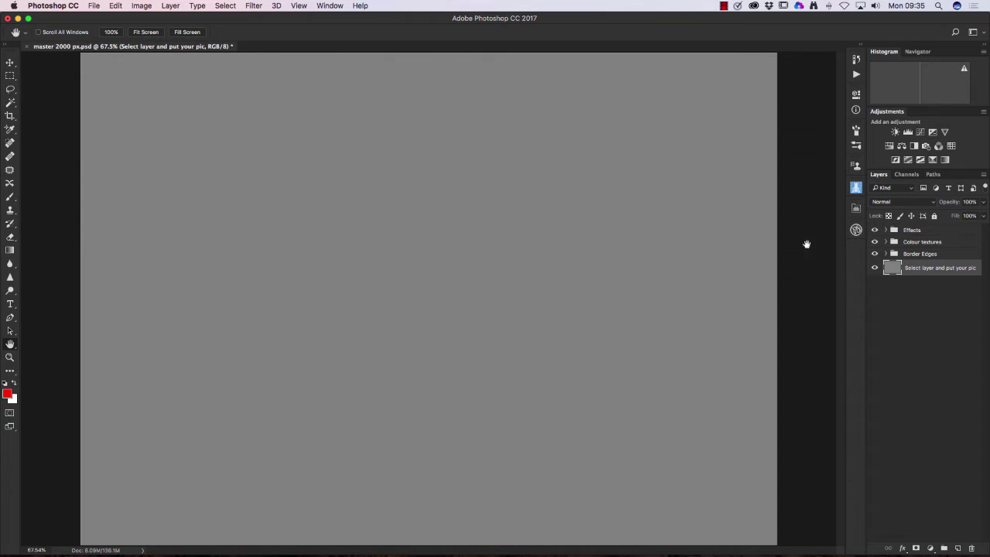
Step: Open the bird photo 460A6121 copy.jpg from the Birds 2017 folder
{"action": "left_click", "coordinate": [95, 7]}
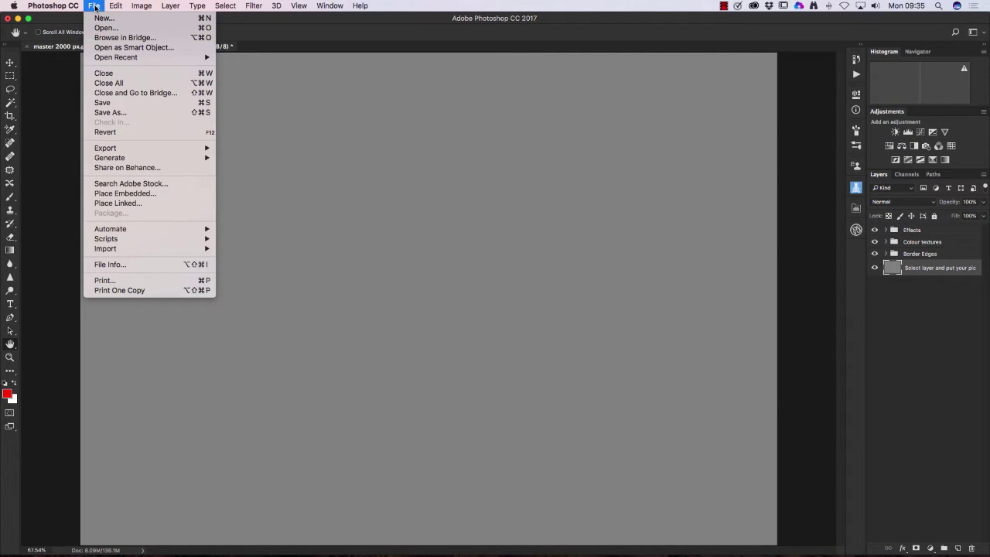
{"action": "left_click", "coordinate": [105, 27]}
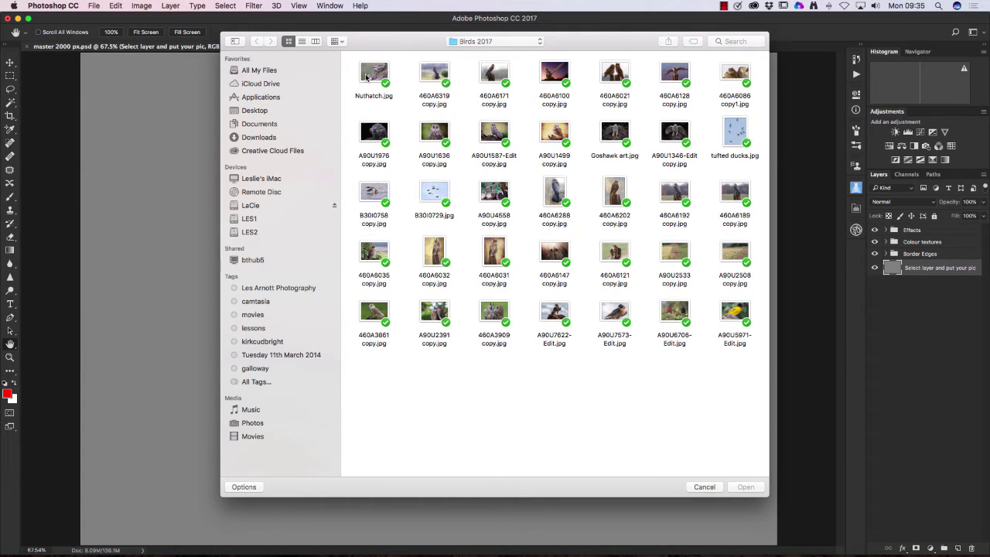
{"action": "double_click", "coordinate": [617, 254]}
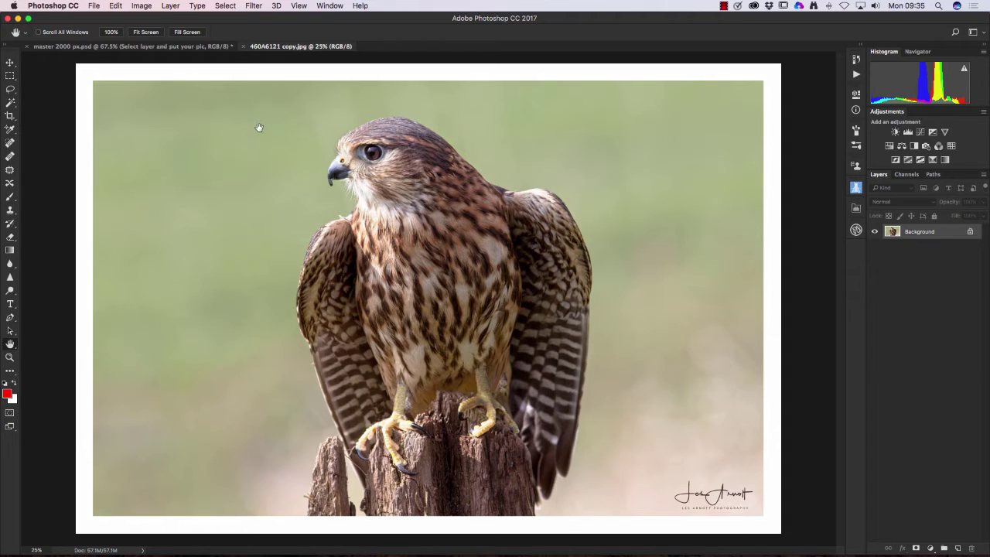
Step: Copy the bird photo into master 2000 px.psd with the Move tool, placing it above the "Select layer and put your pic" layer
{"action": "left_click", "coordinate": [9, 64]}
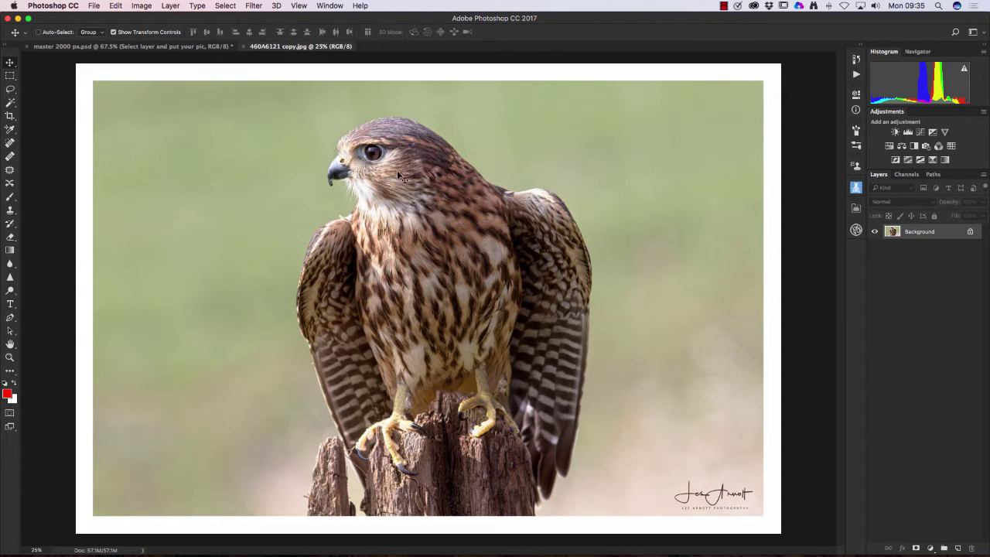
{"action": "left_click_drag", "start_coordinate": [420, 229], "coordinate": [155, 48]}
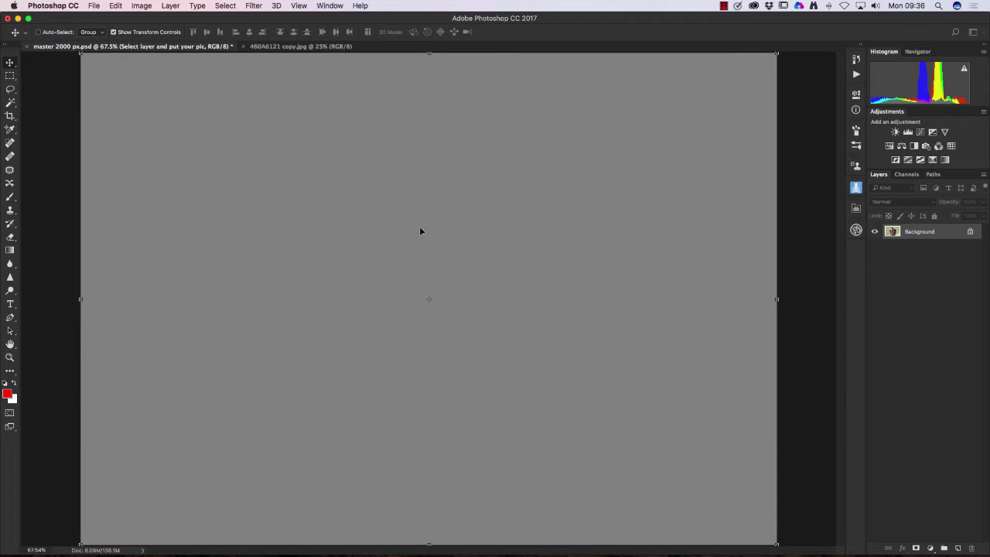
{"action": "left_click_drag", "start_coordinate": [445, 249], "coordinate": [439, 255]}
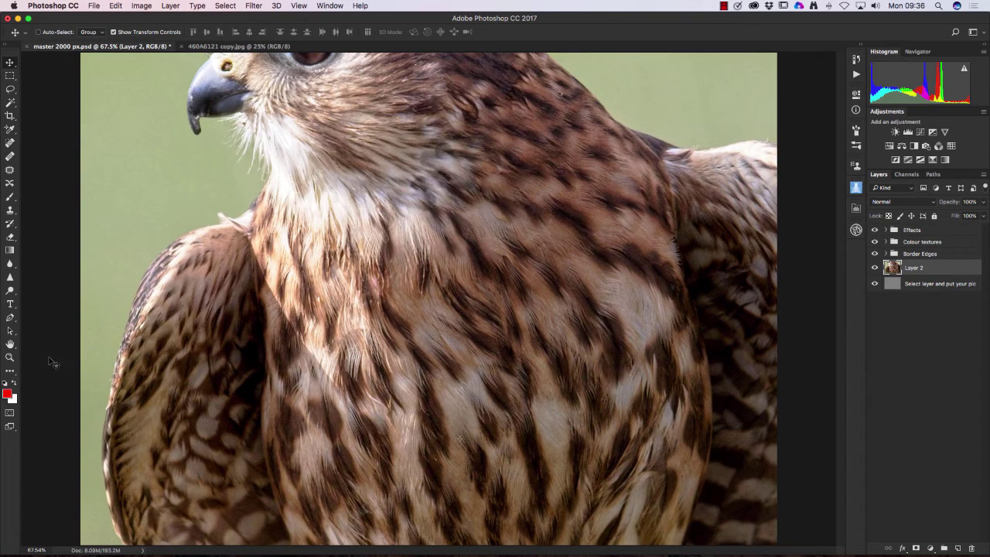
Step: Move the oversized bird photo down on the canvas so that the whole head lies inside the picture area
{"action": "left_click", "coordinate": [10, 357]}
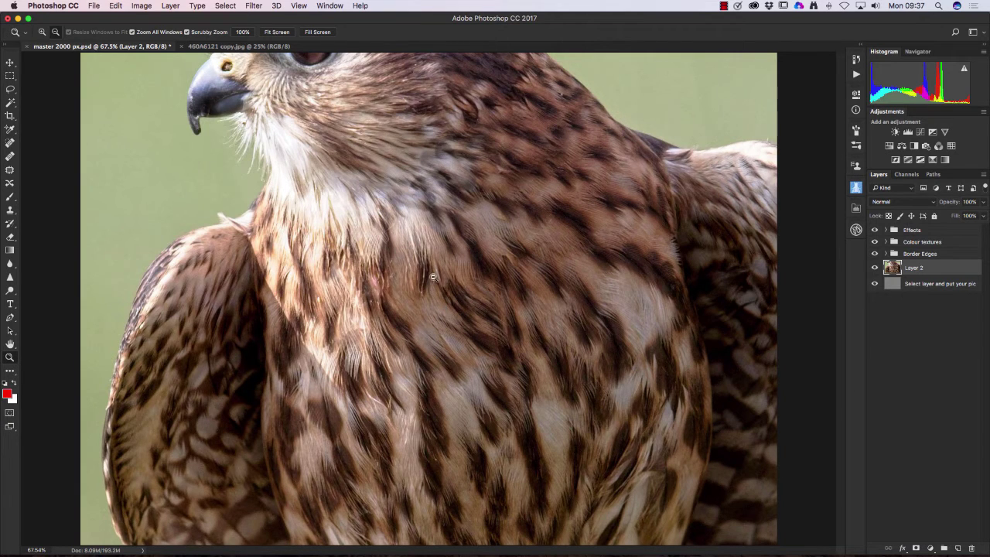
{"action": "left_click", "coordinate": [55, 32]}
{"action": "left_click", "coordinate": [467, 306]}
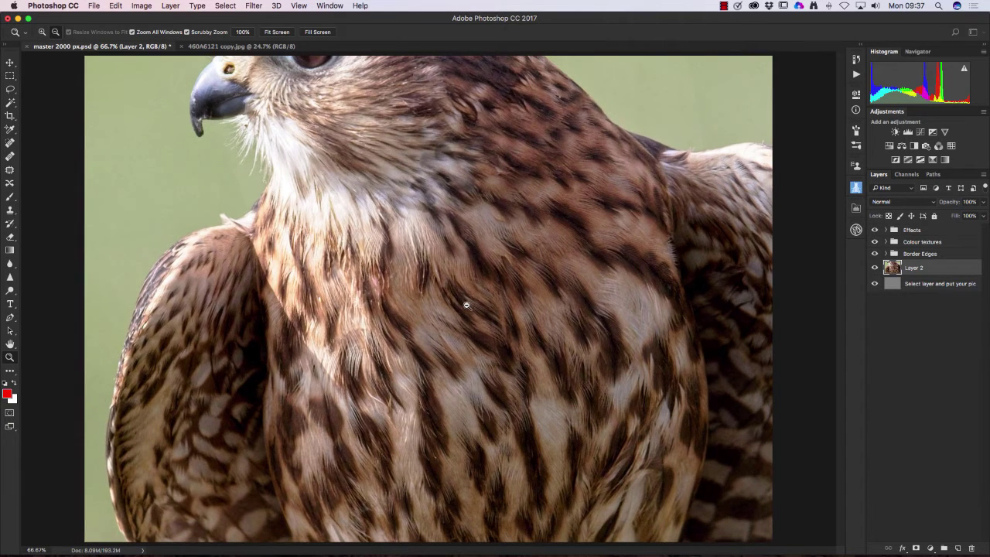
{"action": "left_click", "coordinate": [463, 306]}
{"action": "left_click", "coordinate": [453, 306]}
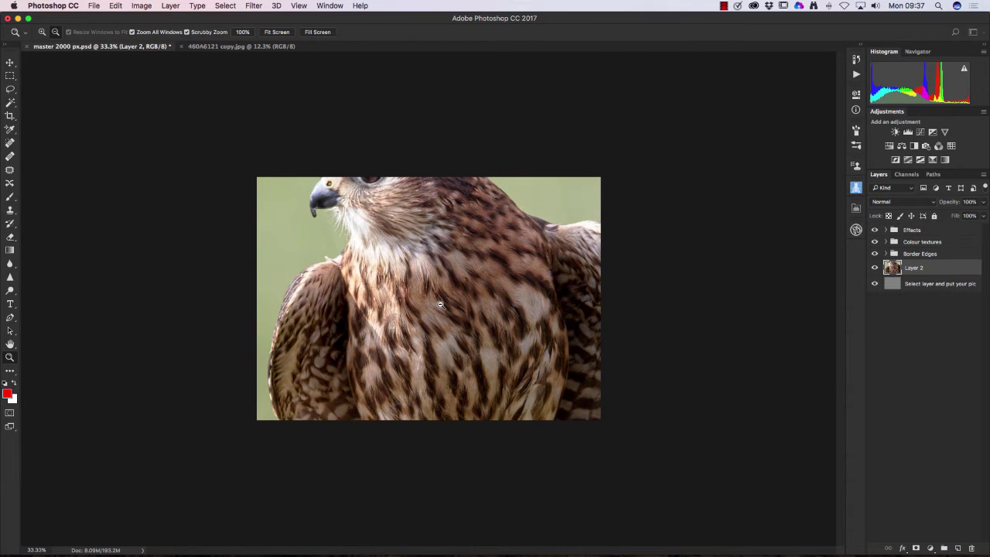
{"action": "left_click", "coordinate": [440, 305]}
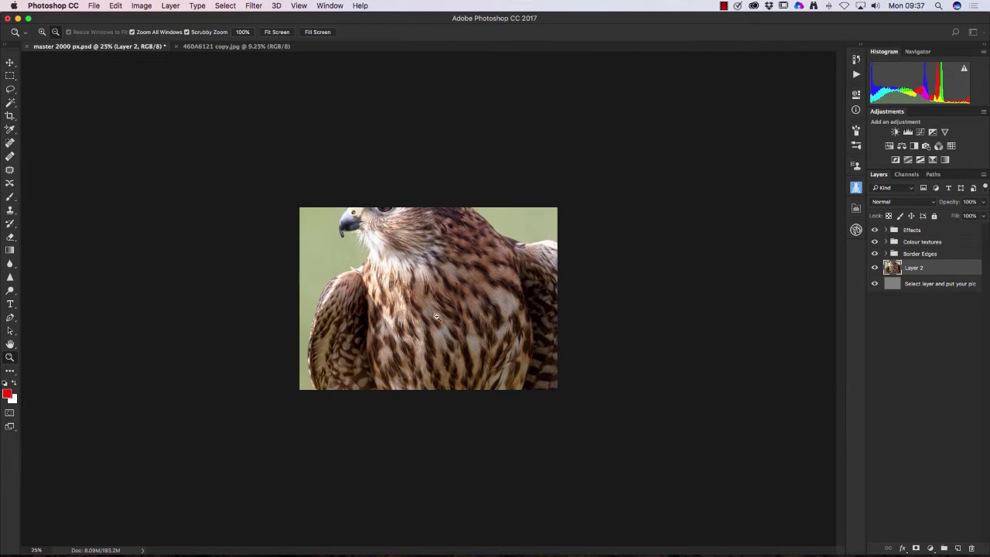
{"action": "left_click", "coordinate": [11, 63]}
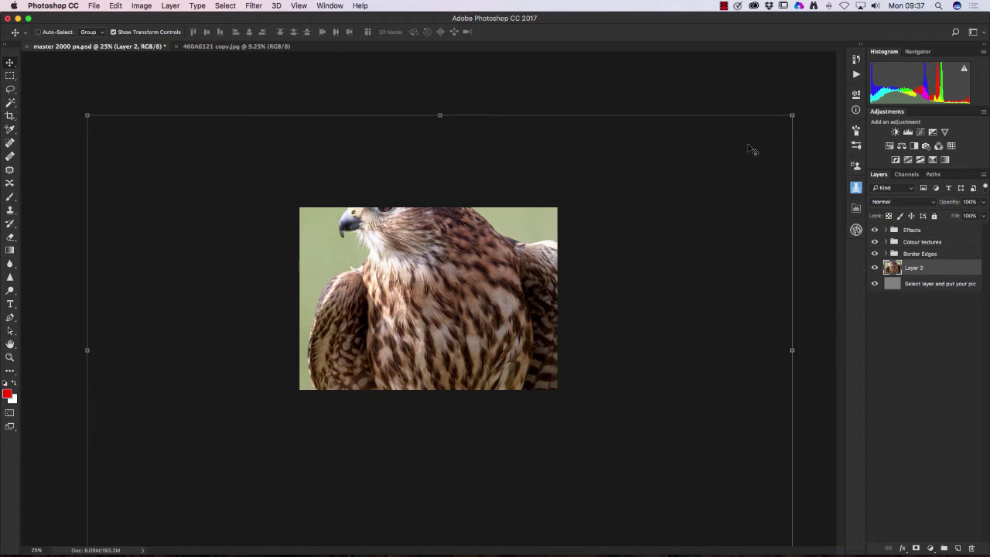
{"action": "left_click_drag", "start_coordinate": [424, 274], "coordinate": [426, 315]}
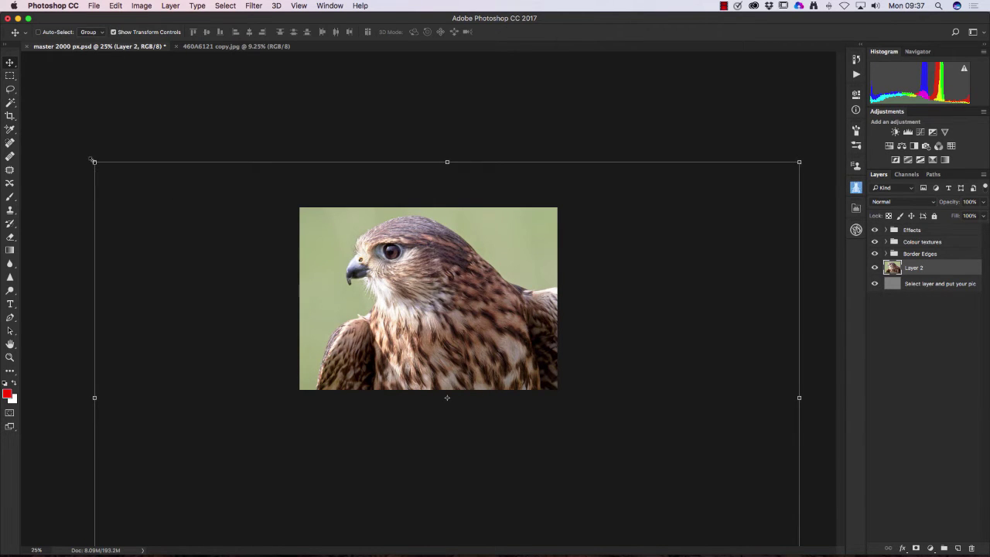
Step: Scale the bird photo proportionally to about 50%, position the bird centrally over the canvas and apply the transform
{"action": "left_click_drag", "start_coordinate": [93, 161], "coordinate": [439, 403]}
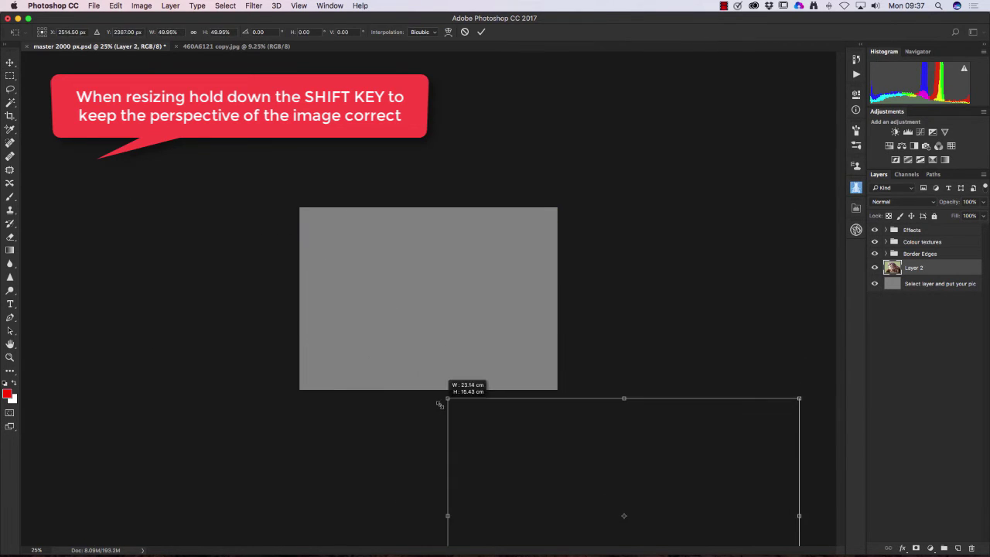
{"action": "left_click_drag", "start_coordinate": [537, 445], "coordinate": [347, 248]}
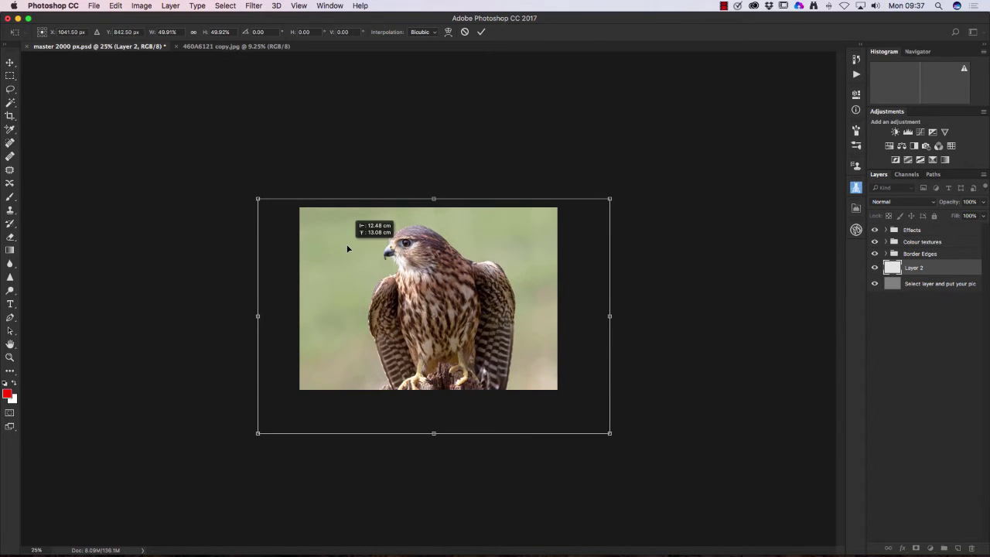
{"action": "left_click_drag", "start_coordinate": [349, 249], "coordinate": [348, 248]}
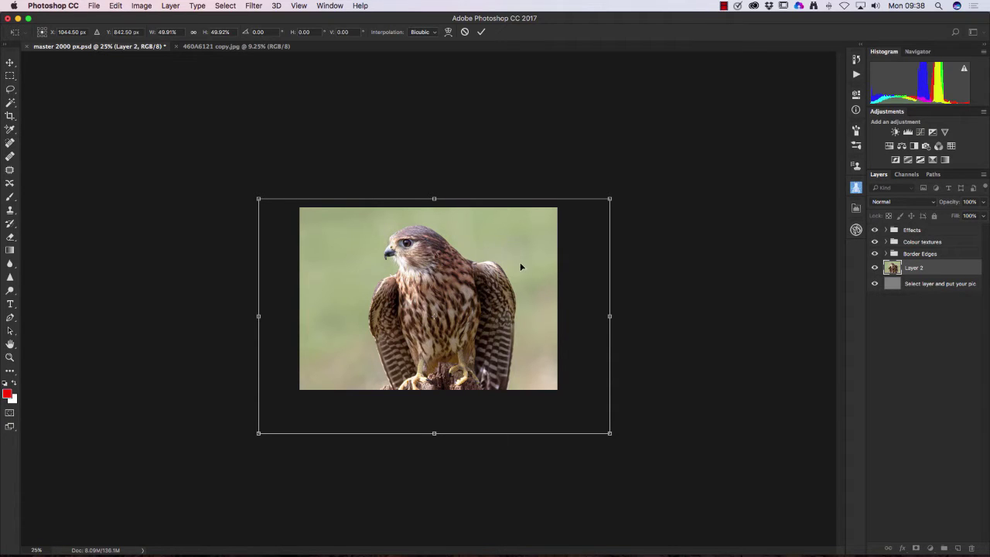
{"action": "left_click", "coordinate": [482, 34]}
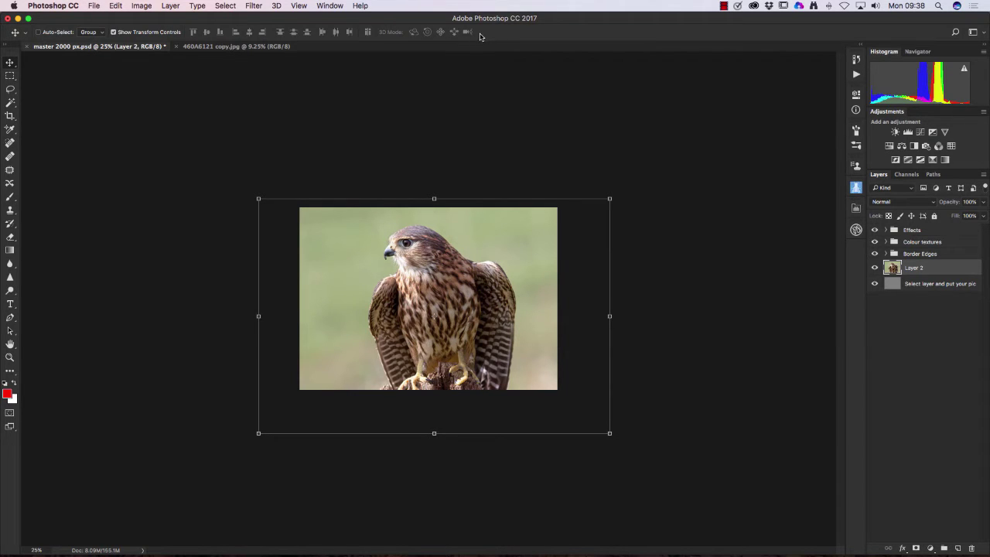
{"action": "double_click", "coordinate": [10, 345]}
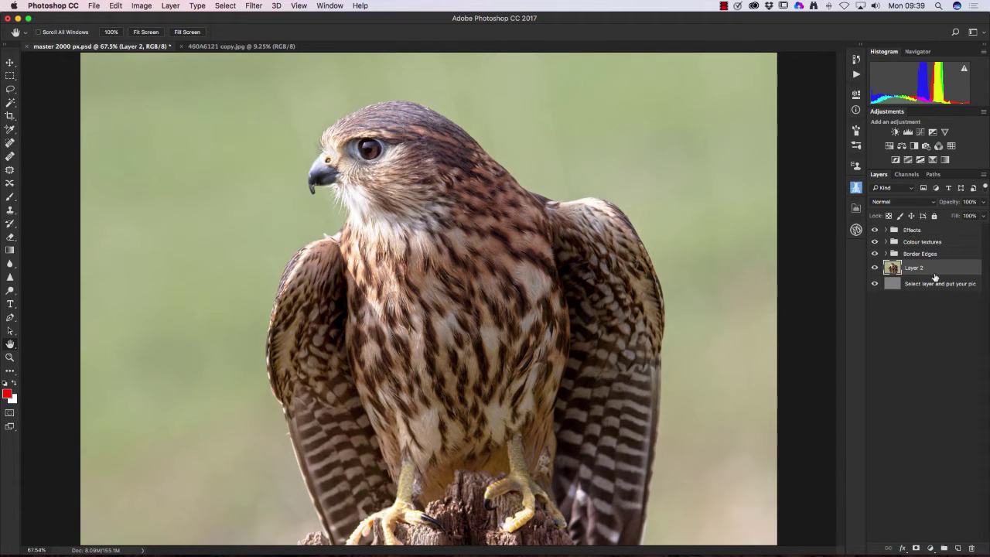
Step: Expand the Border Edges group and make its full layer names readable
{"action": "left_click", "coordinate": [886, 254]}
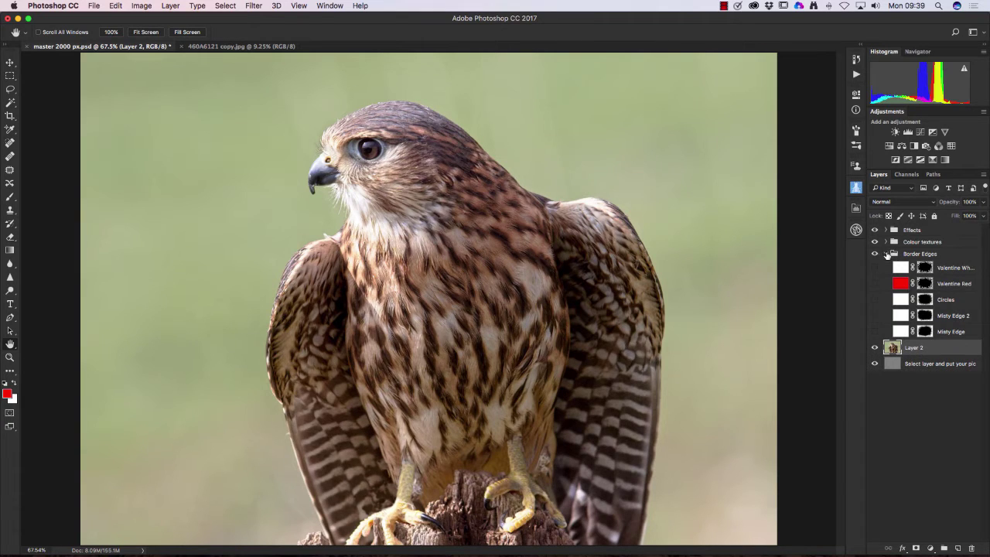
{"action": "left_click", "coordinate": [887, 255]}
{"action": "left_click", "coordinate": [887, 255]}
{"action": "mouse_move", "coordinate": [846, 298]}
{"action": "left_mouse_down"}
{"action": "mouse_move", "coordinate": [829, 297]}
{"action": "mouse_move", "coordinate": [851, 298]}
{"action": "mouse_move", "coordinate": [843, 298]}
{"action": "left_mouse_up"}
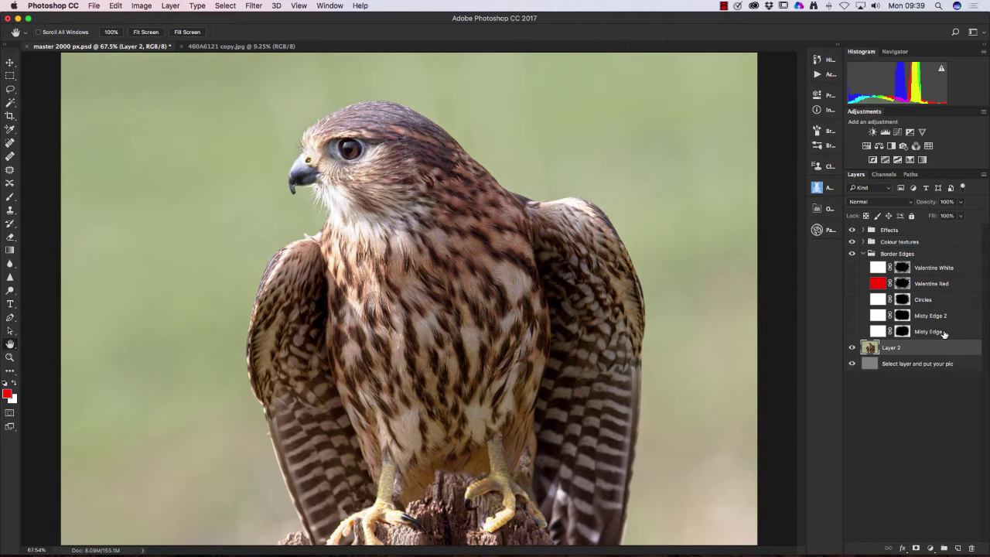
Step: Preview the Misty Edge border around the bird by switching its visibility on and off, ending with it hidden
{"action": "left_click", "coordinate": [852, 332]}
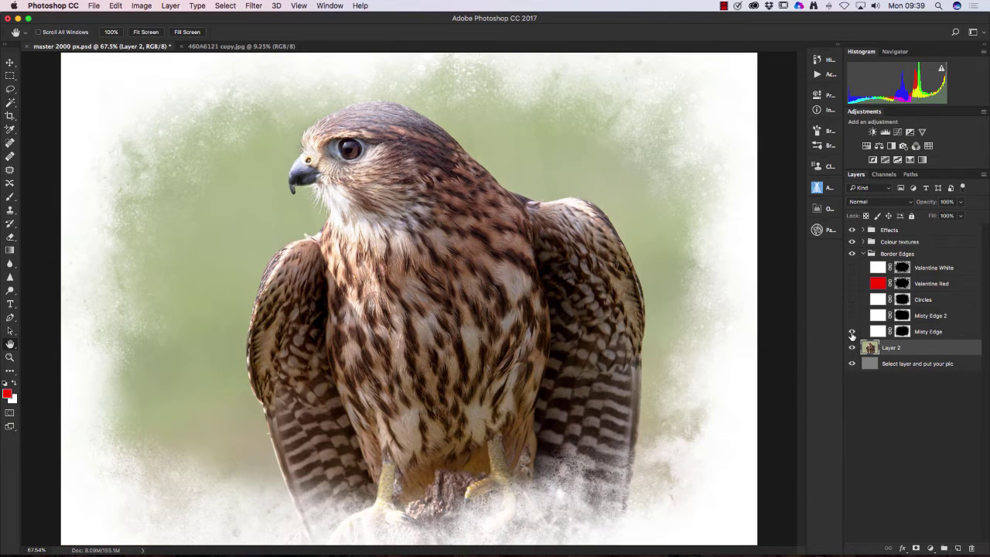
{"action": "left_click", "coordinate": [853, 332]}
{"action": "left_click", "coordinate": [853, 332]}
{"action": "left_click", "coordinate": [853, 331]}
{"action": "left_click", "coordinate": [852, 332]}
{"action": "left_click", "coordinate": [852, 332]}
{"action": "left_click", "coordinate": [853, 332]}
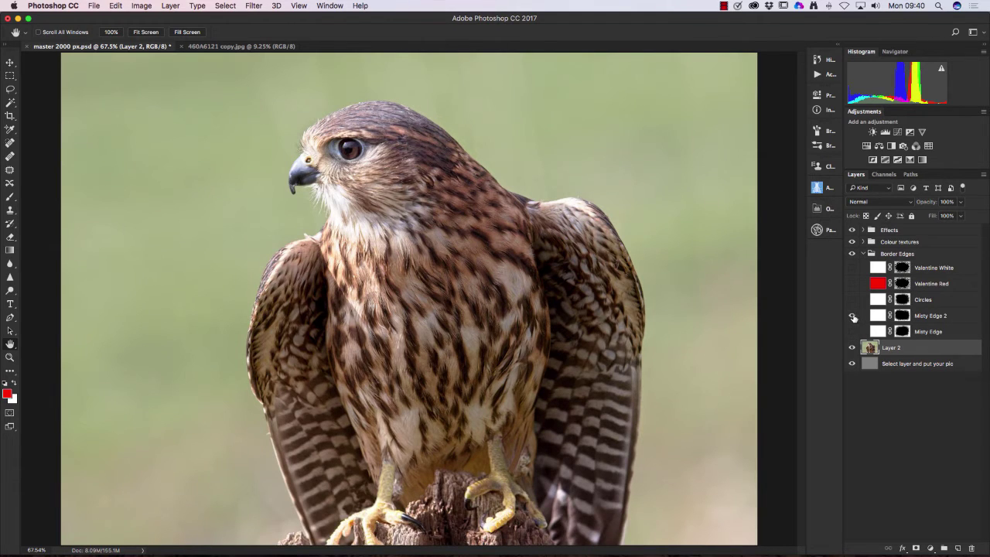
Step: Preview the Misty Edge 2 border and then the Circles border on the photo, hiding each one again
{"action": "left_click", "coordinate": [853, 315]}
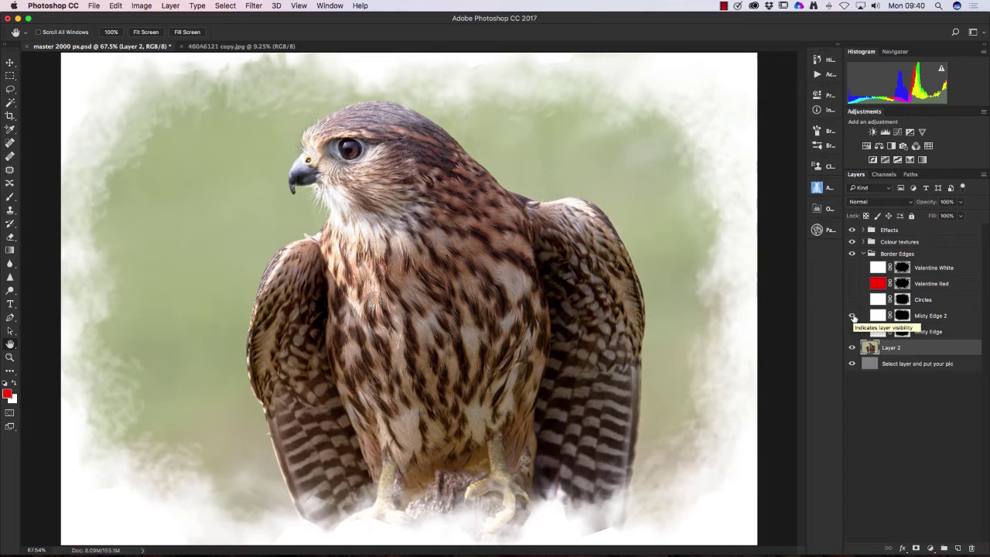
{"action": "left_click", "coordinate": [853, 316]}
{"action": "left_click", "coordinate": [852, 300]}
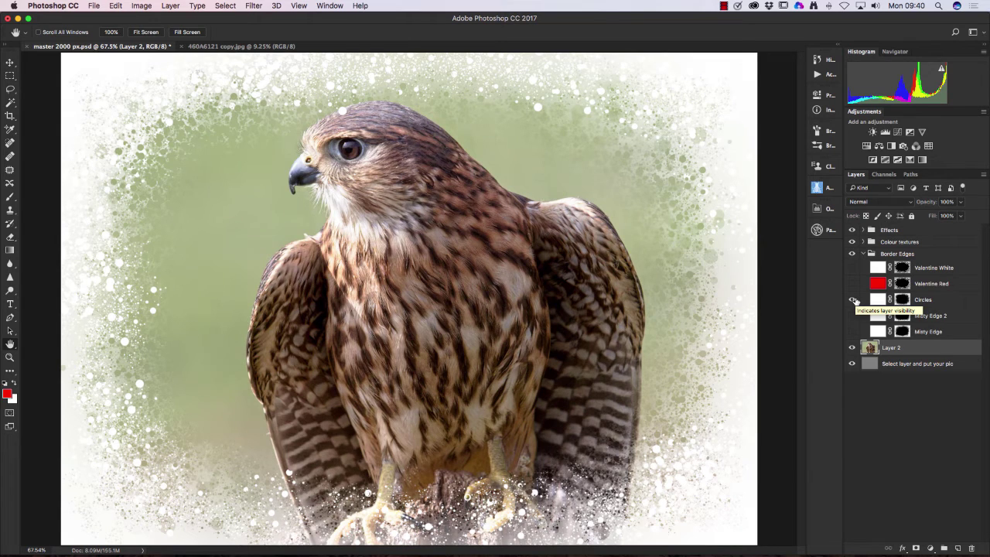
{"action": "left_click", "coordinate": [853, 299]}
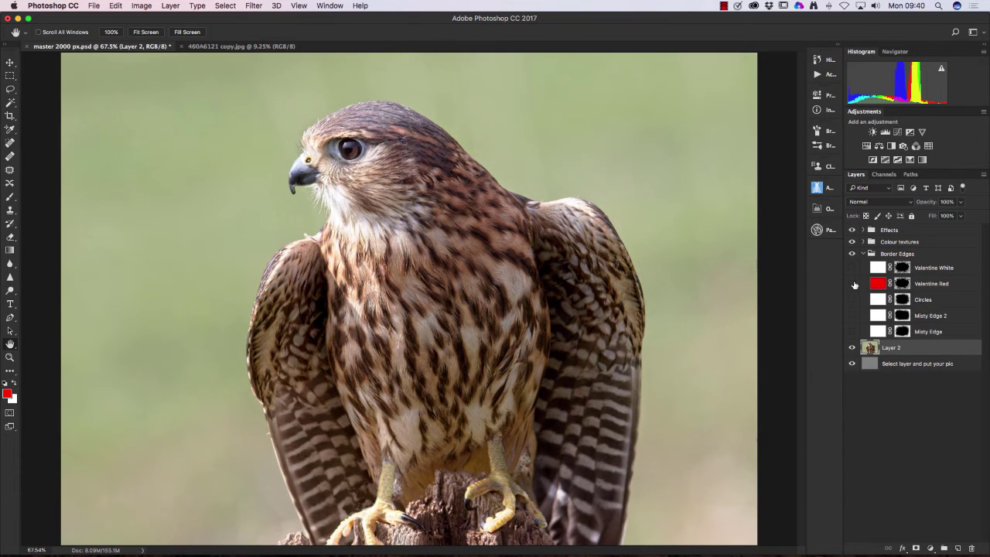
Step: Preview the Valentine Red and Valentine White borders separately and combined, then hide both
{"action": "left_click", "coordinate": [852, 283]}
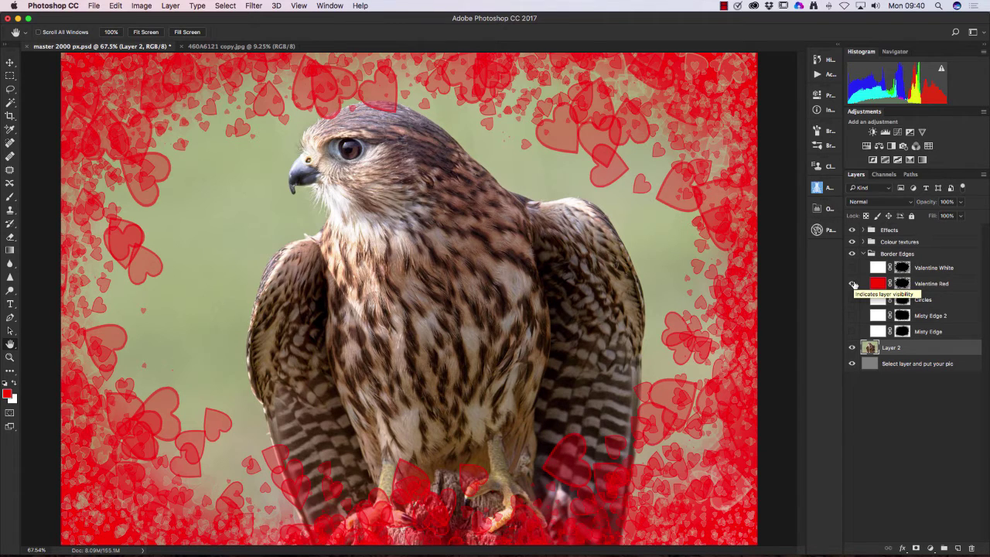
{"action": "left_click", "coordinate": [852, 283]}
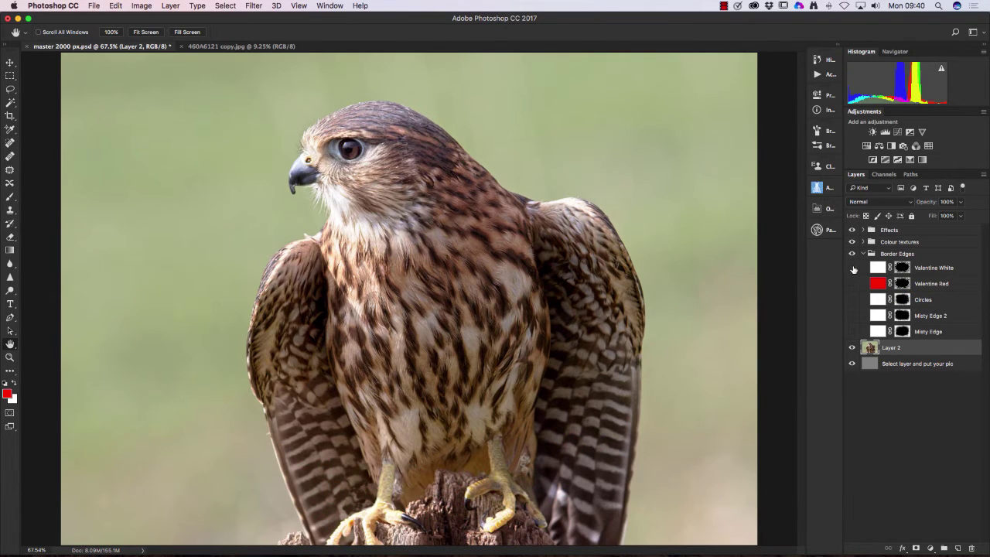
{"action": "left_click", "coordinate": [853, 268]}
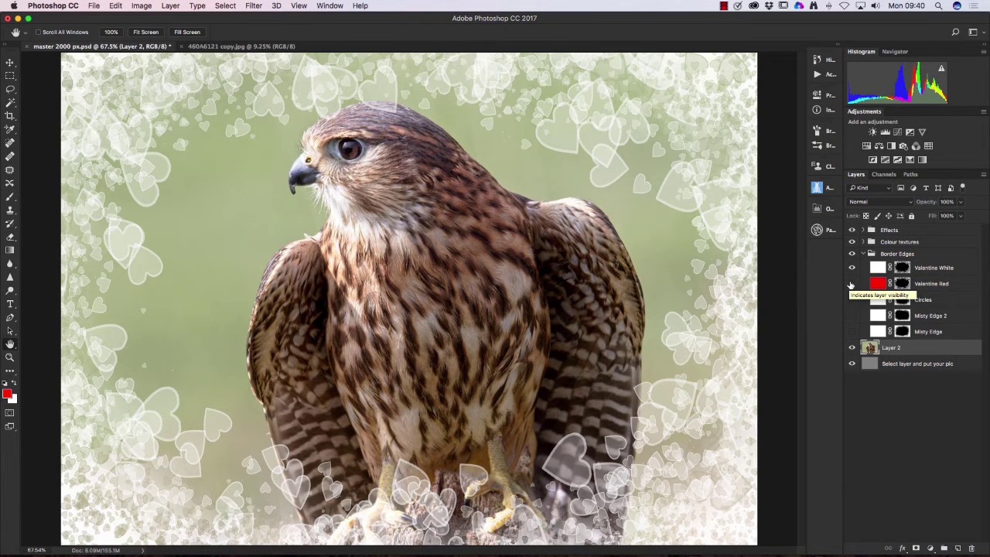
{"action": "left_click", "coordinate": [852, 284]}
{"action": "left_click", "coordinate": [852, 284]}
{"action": "left_click", "coordinate": [852, 284]}
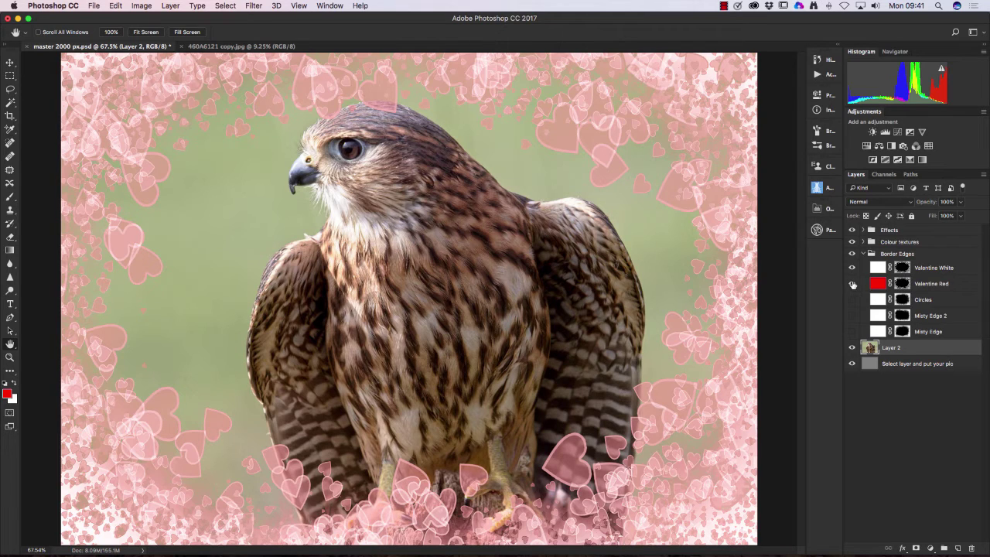
{"action": "left_click", "coordinate": [853, 285]}
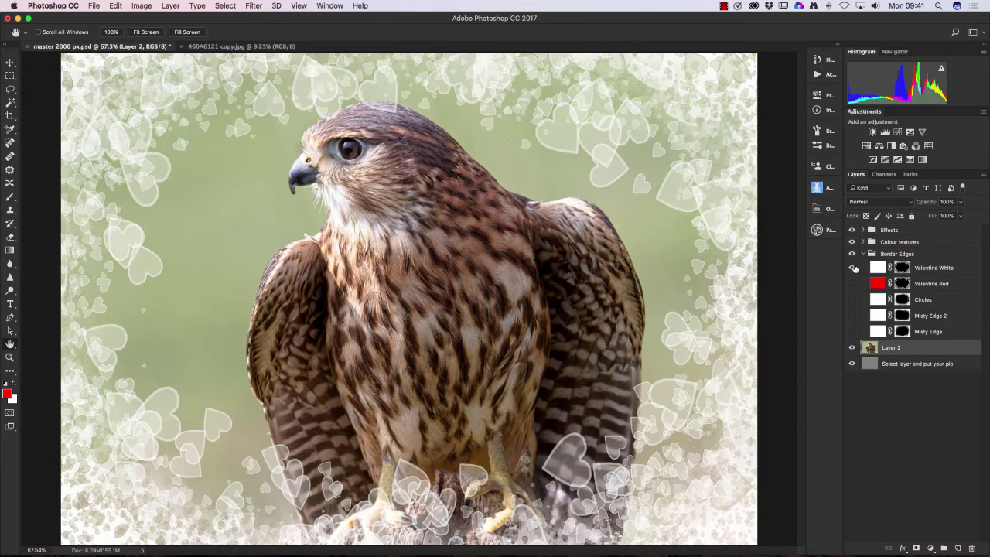
{"action": "left_click", "coordinate": [852, 268]}
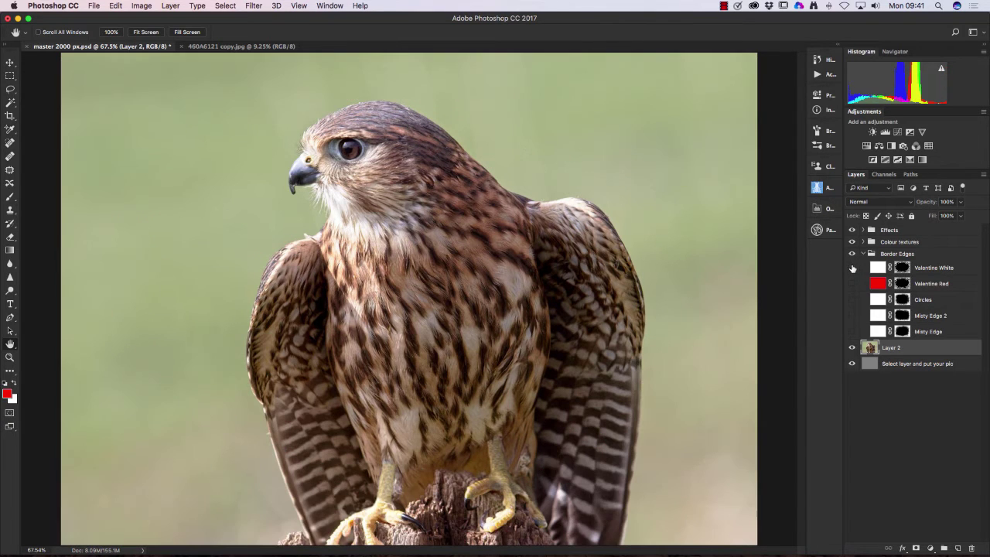
Step: Compare Misty Edge 2 once more, hide it and make the Misty Edge border visible around the bird
{"action": "left_click", "coordinate": [853, 315]}
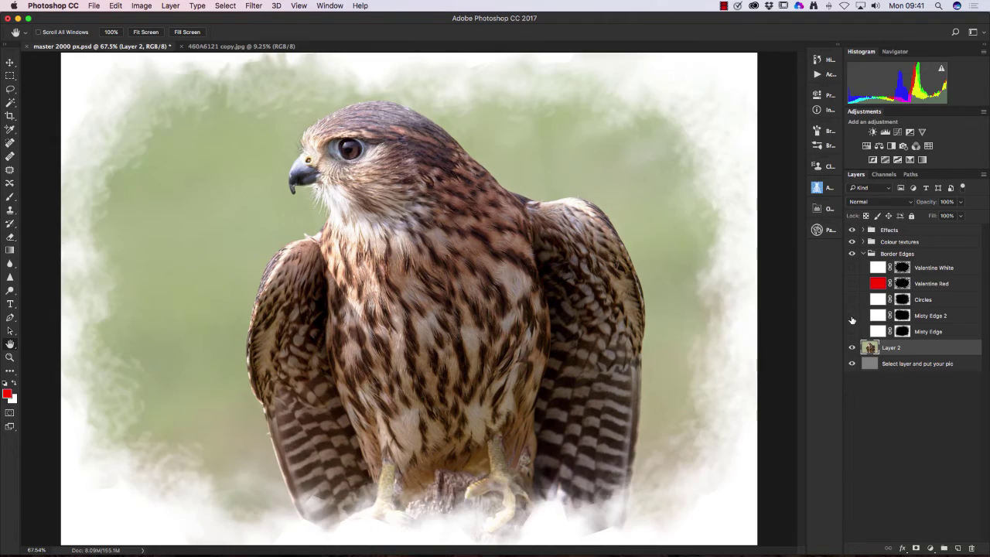
{"action": "left_click", "coordinate": [853, 316]}
{"action": "left_click", "coordinate": [853, 332]}
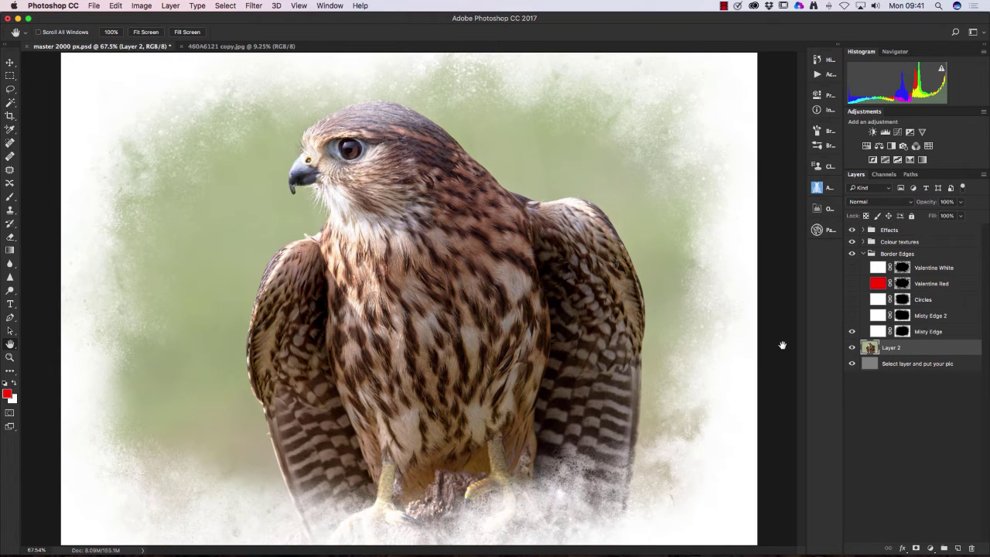
Step: Expand the Colour textures group and preview its pink, blue and green texture layers one at a time, hiding each again
{"action": "left_click", "coordinate": [864, 242]}
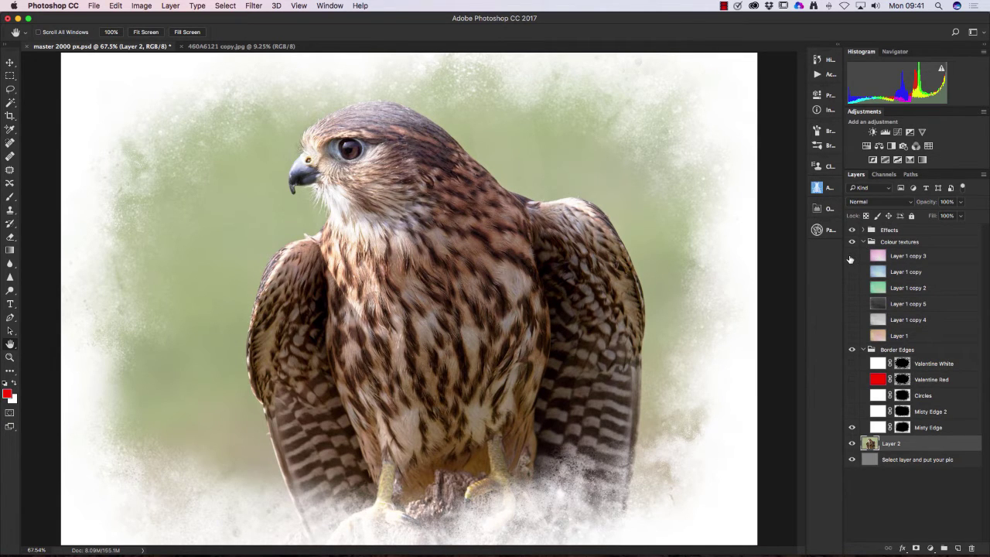
{"action": "left_click", "coordinate": [851, 256]}
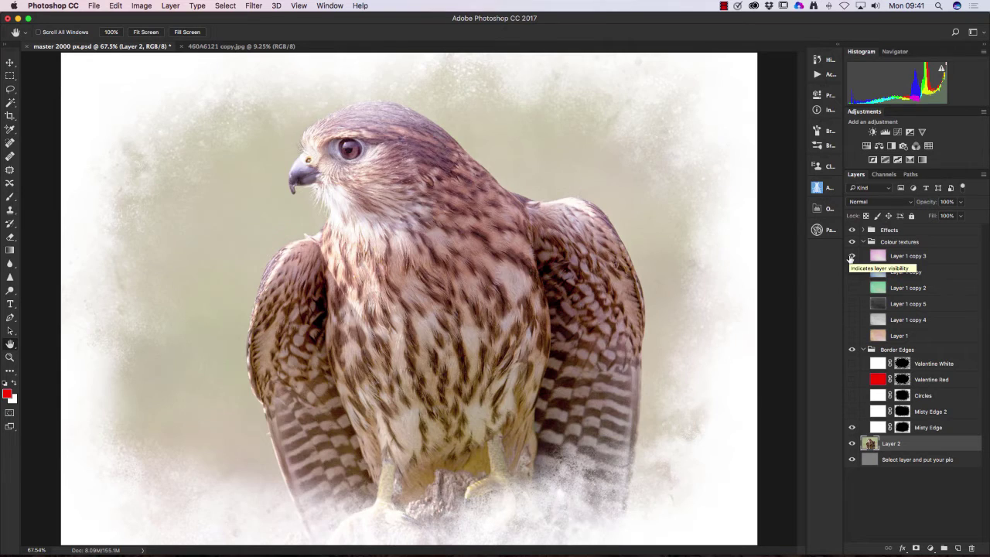
{"action": "left_click", "coordinate": [852, 256]}
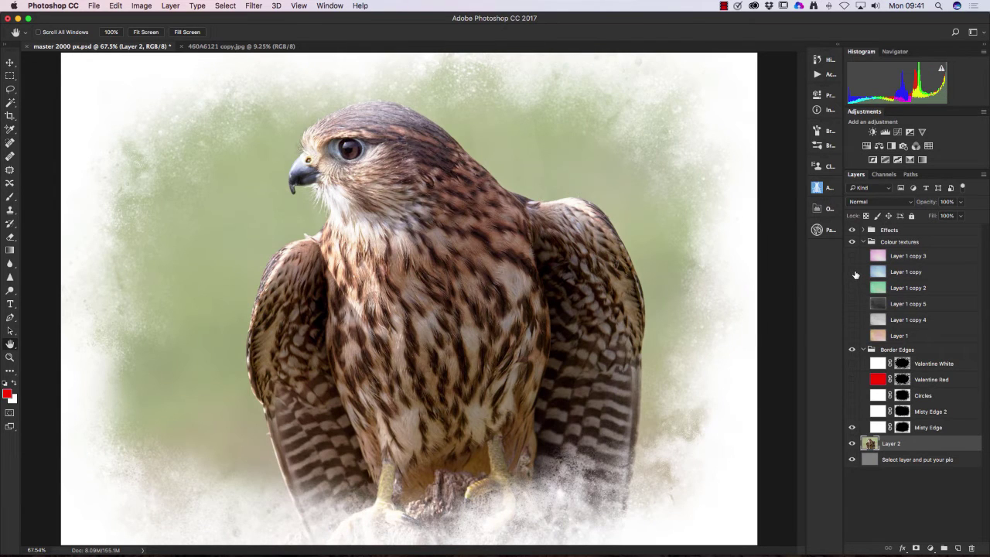
{"action": "left_click", "coordinate": [853, 272]}
{"action": "left_click", "coordinate": [852, 272]}
{"action": "left_click", "coordinate": [851, 287]}
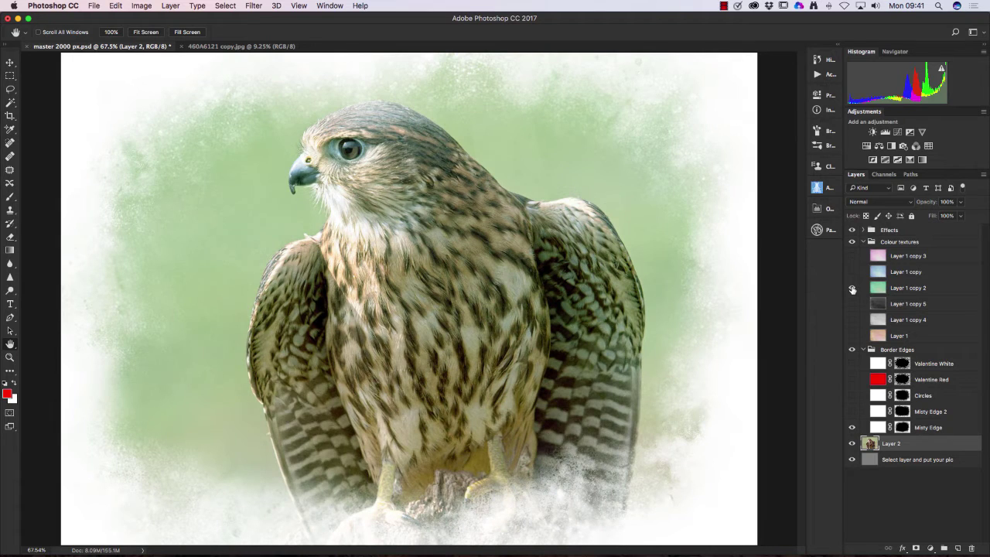
{"action": "left_click", "coordinate": [852, 288]}
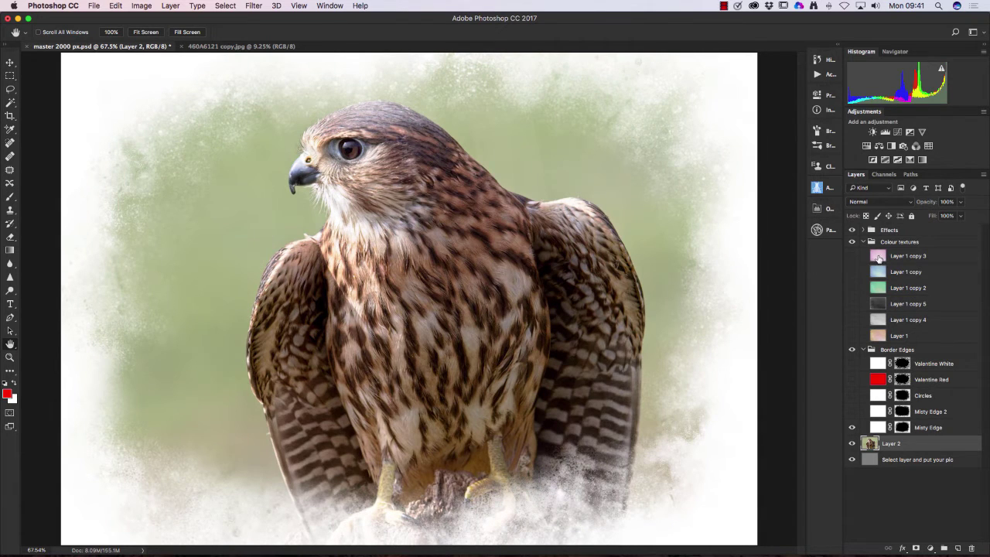
Step: Compare the Layer 1 and Layer 1 copy 4 textures, ending with Layer 1 and the dark Layer 1 copy 5 visible
{"action": "left_click", "coordinate": [878, 337]}
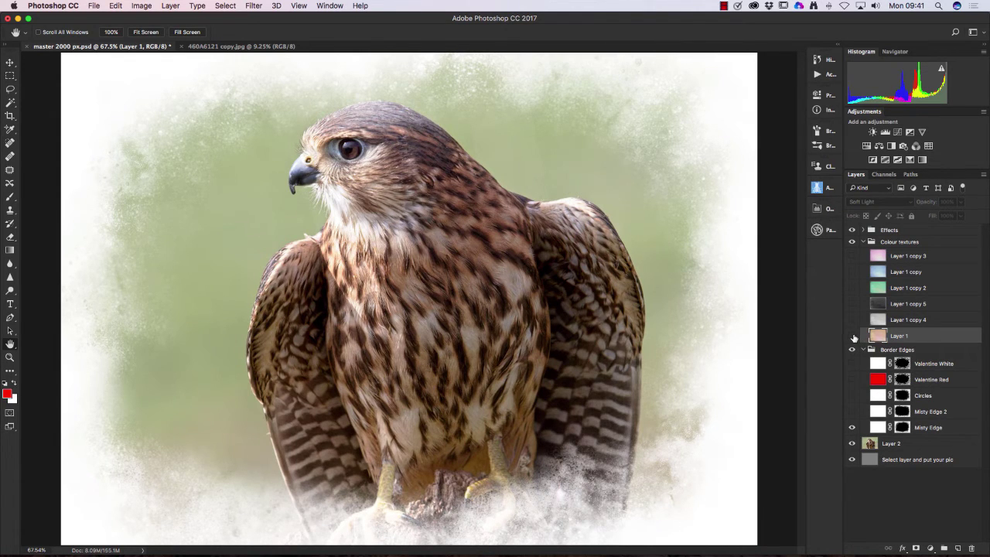
{"action": "left_click", "coordinate": [853, 336]}
{"action": "left_click", "coordinate": [852, 336]}
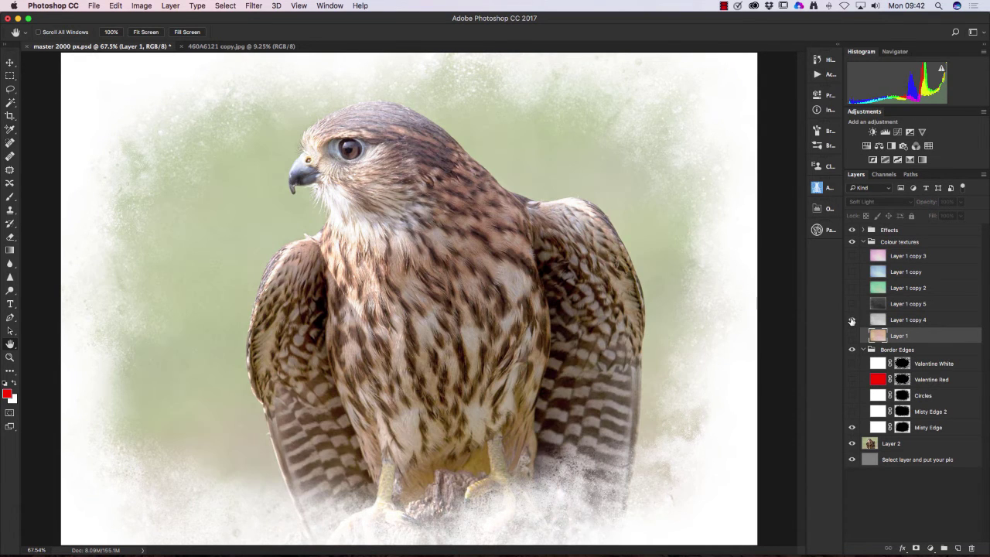
{"action": "left_click", "coordinate": [853, 336]}
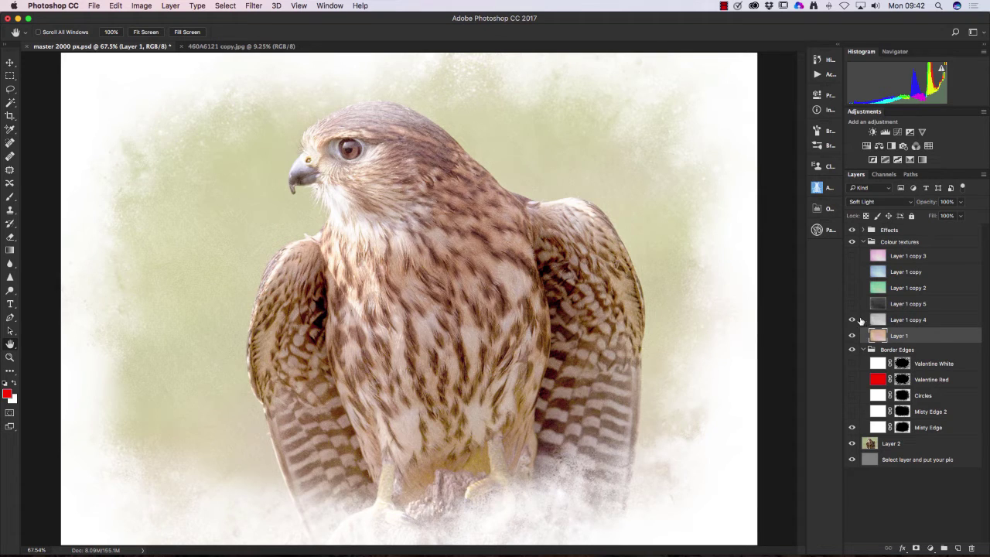
{"action": "left_click", "coordinate": [853, 318]}
{"action": "left_click", "coordinate": [853, 304]}
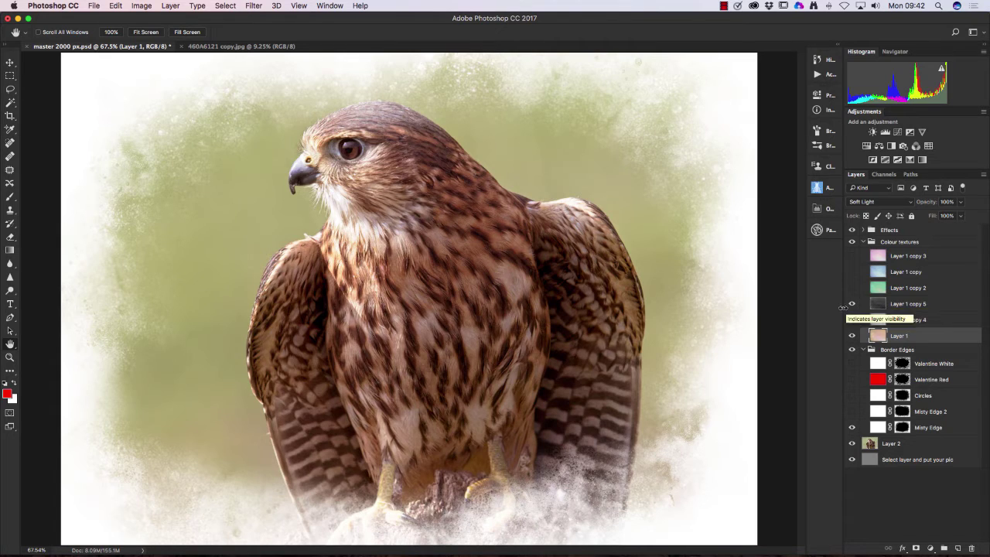
{"action": "left_click", "coordinate": [852, 337]}
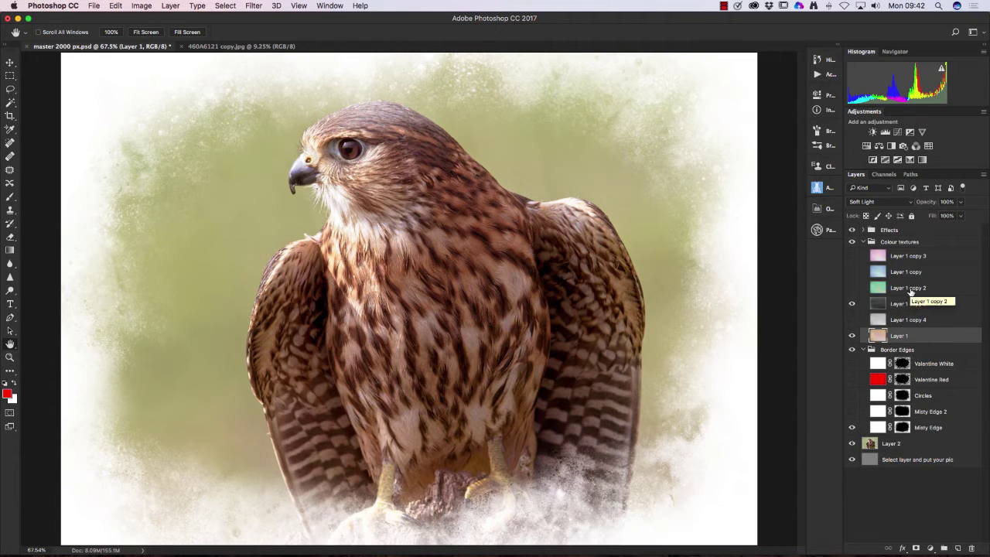
Step: Show the pink Layer 1 copy 3 texture at 41% opacity and the blue Layer 1 copy texture at 25% opacity
{"action": "left_click", "coordinate": [852, 256]}
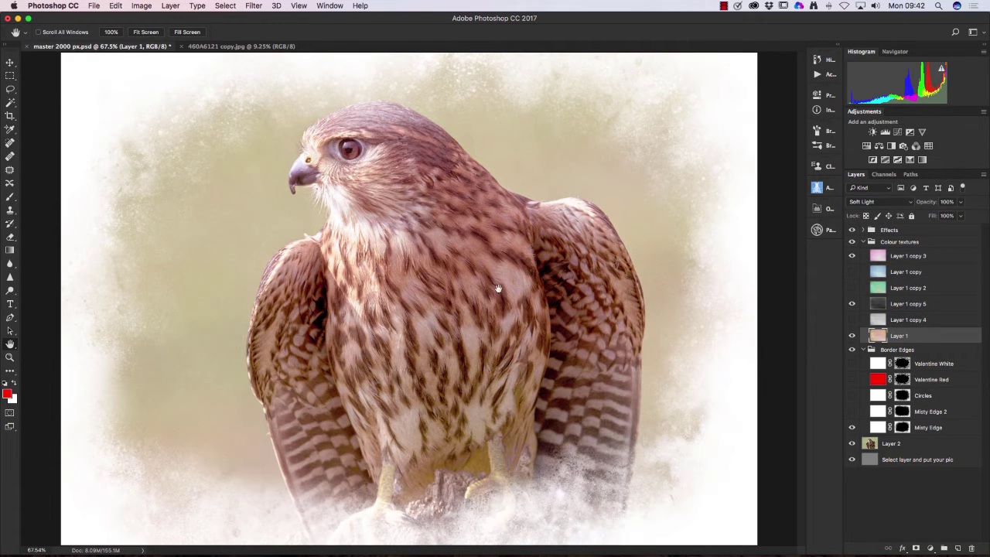
{"action": "left_click", "coordinate": [881, 258]}
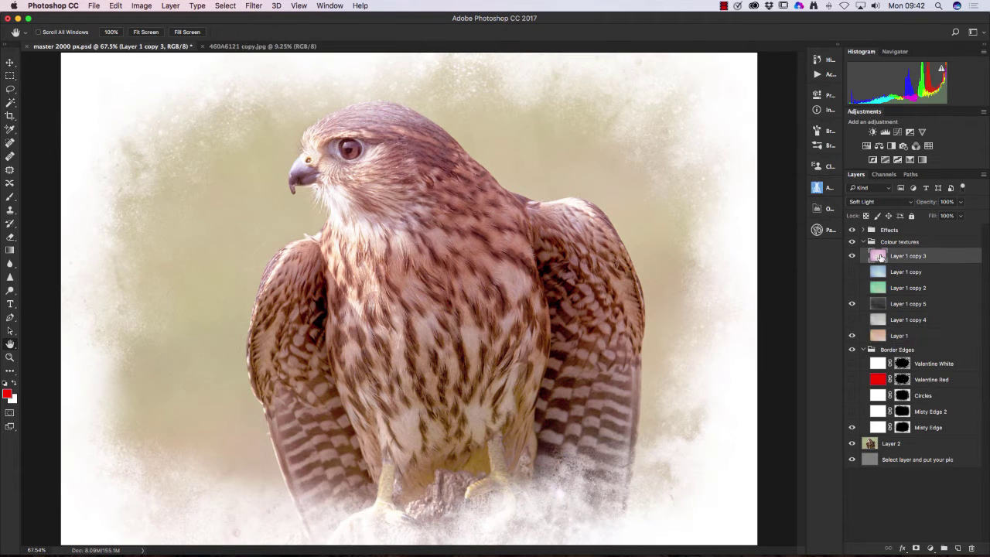
{"action": "left_click", "coordinate": [961, 201]}
{"action": "left_click_drag", "start_coordinate": [961, 215], "coordinate": [934, 215]}
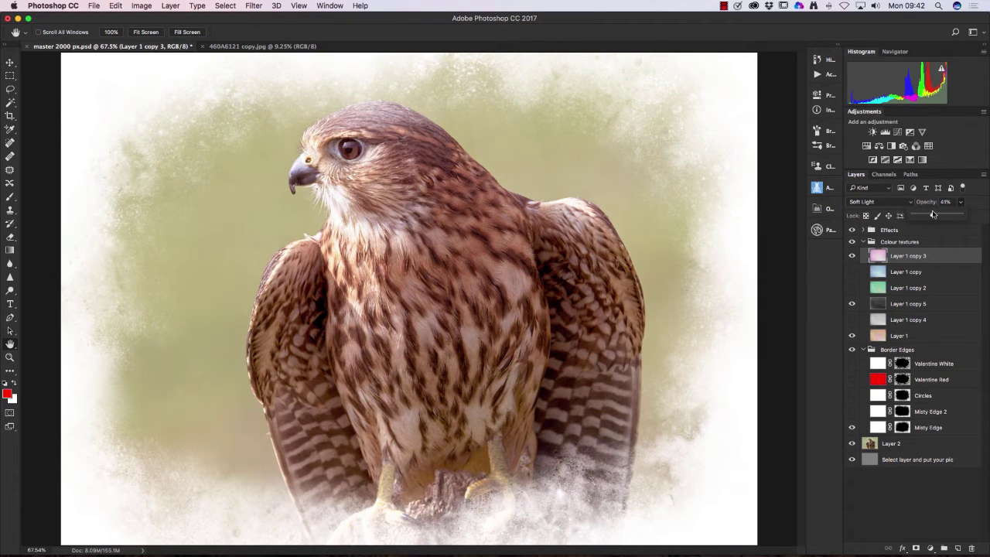
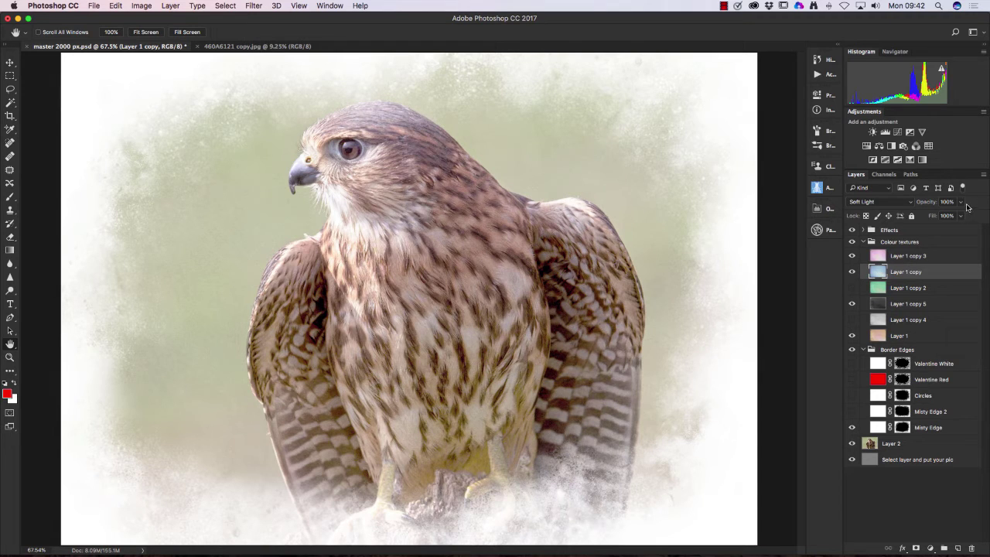
{"action": "left_click", "coordinate": [961, 201]}
{"action": "left_click_drag", "start_coordinate": [964, 215], "coordinate": [926, 213]}
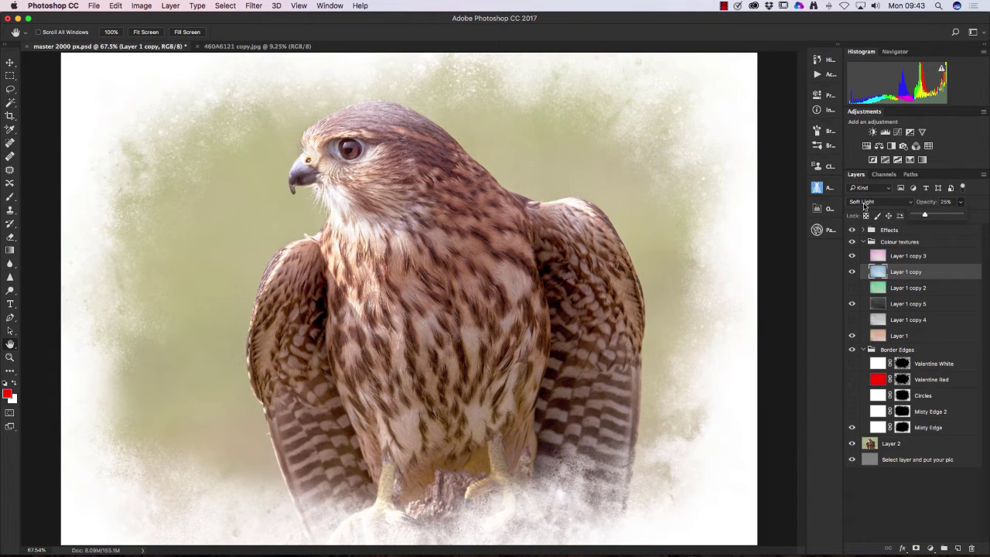
Step: Try the Multiply and Overlay blend modes on the blue Layer 1 copy texture and return it to Soft Light
{"action": "left_click", "coordinate": [910, 205]}
{"action": "left_click", "coordinate": [911, 204]}
{"action": "left_click", "coordinate": [913, 208]}
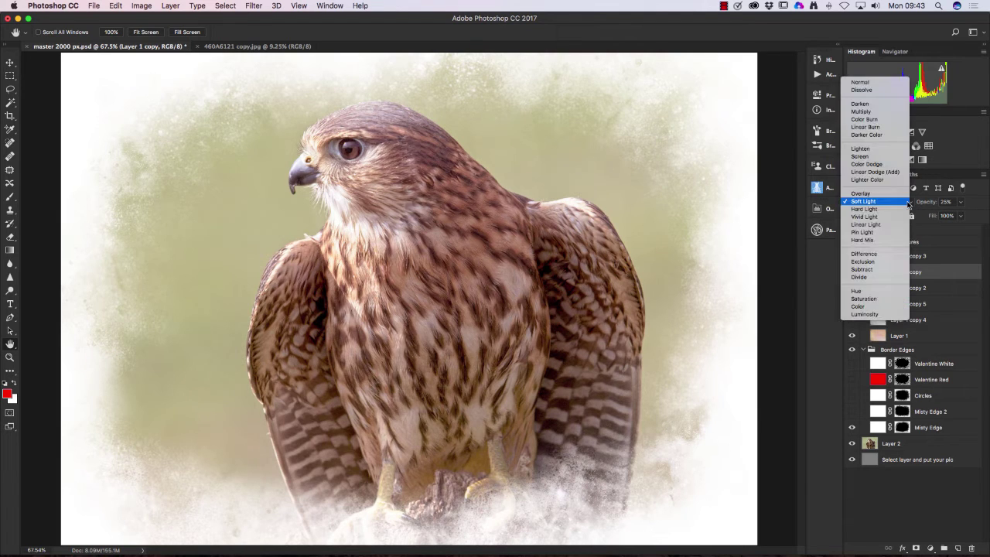
{"action": "left_click", "coordinate": [862, 112]}
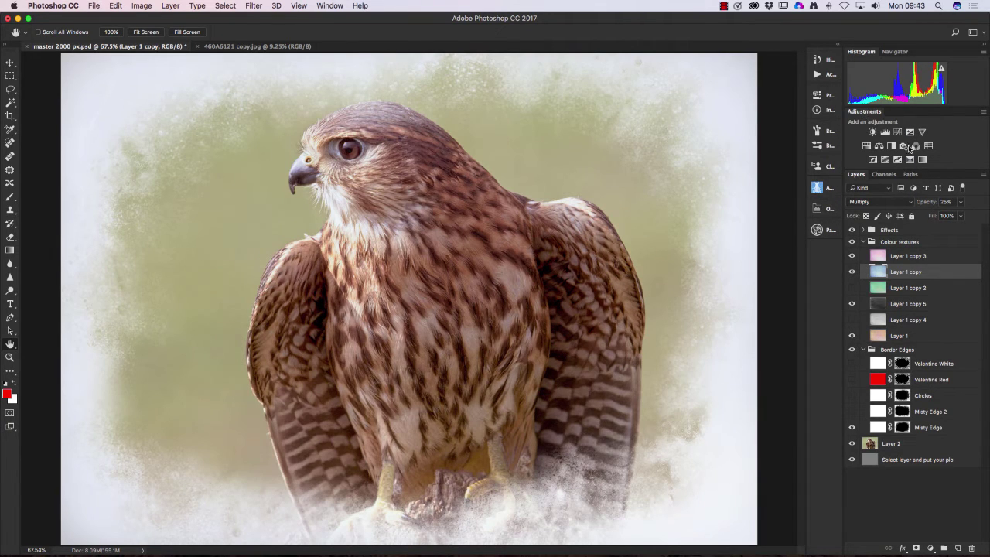
{"action": "left_click", "coordinate": [911, 204]}
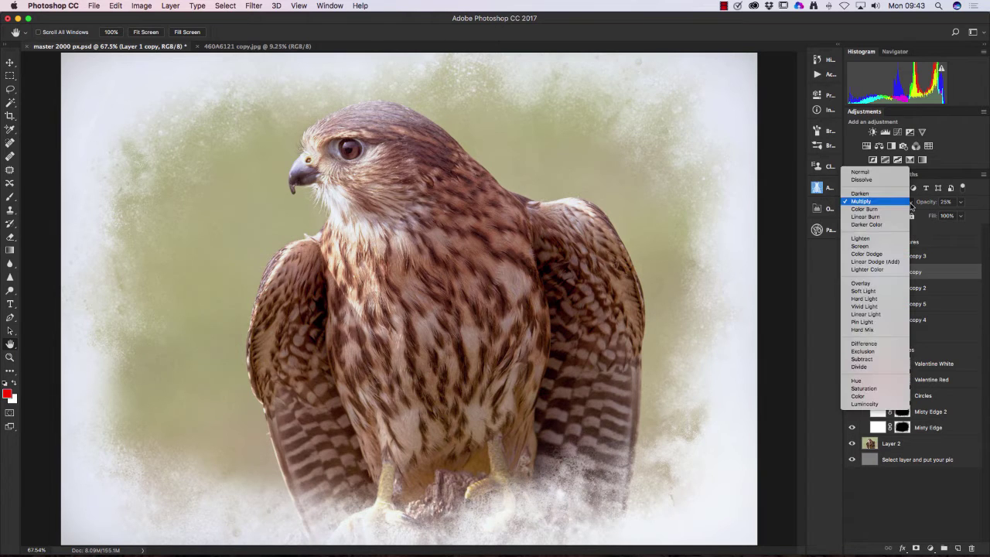
{"action": "left_click", "coordinate": [866, 284]}
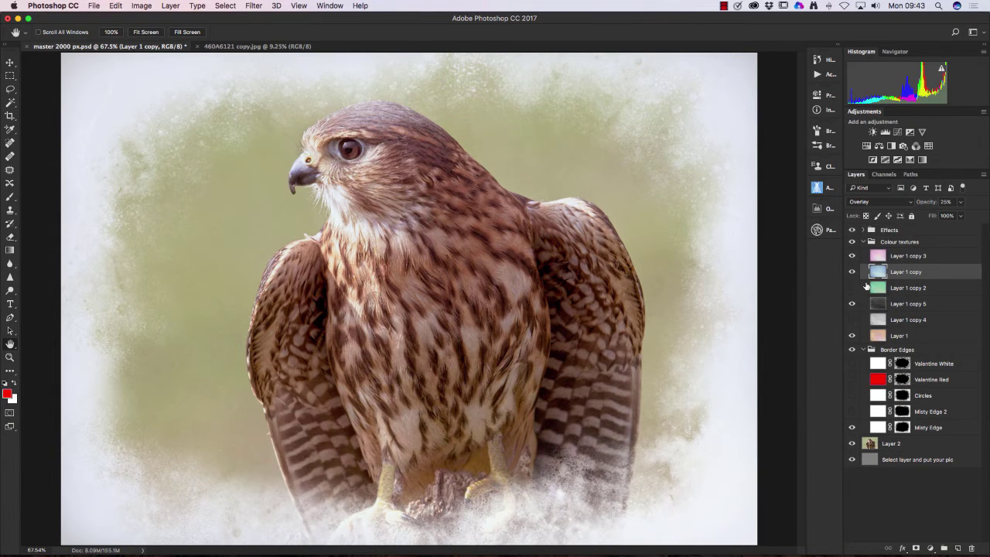
{"action": "left_click", "coordinate": [895, 202]}
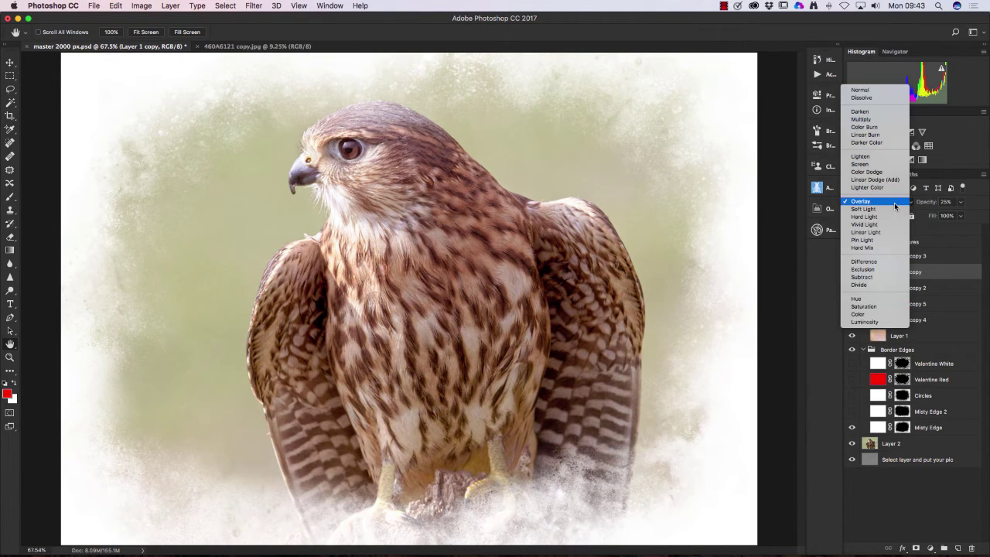
{"action": "left_click", "coordinate": [881, 210]}
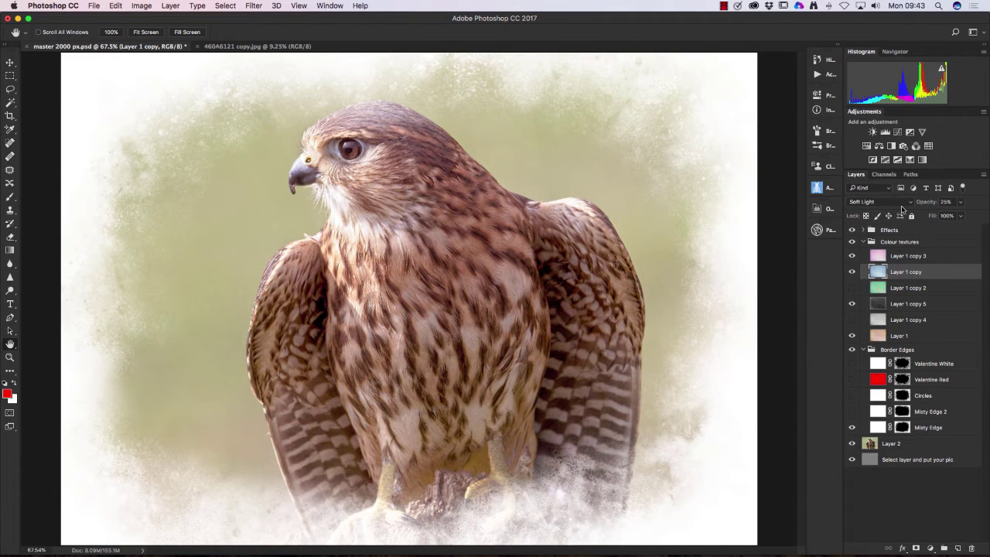
Step: Try Screen, Difference and Exclusion blending on the blue texture layer and set it back to Soft Light
{"action": "left_click", "coordinate": [910, 203]}
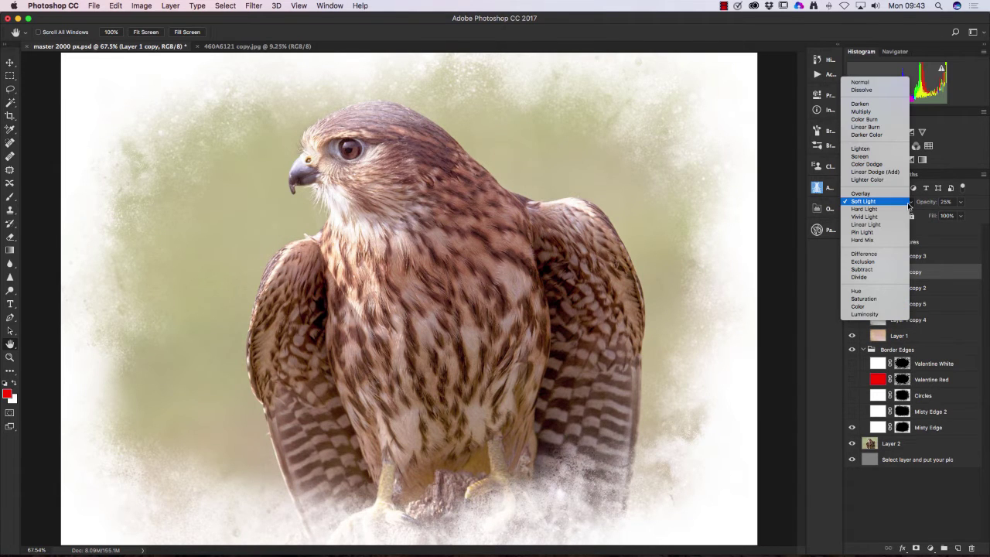
{"action": "left_click", "coordinate": [880, 157]}
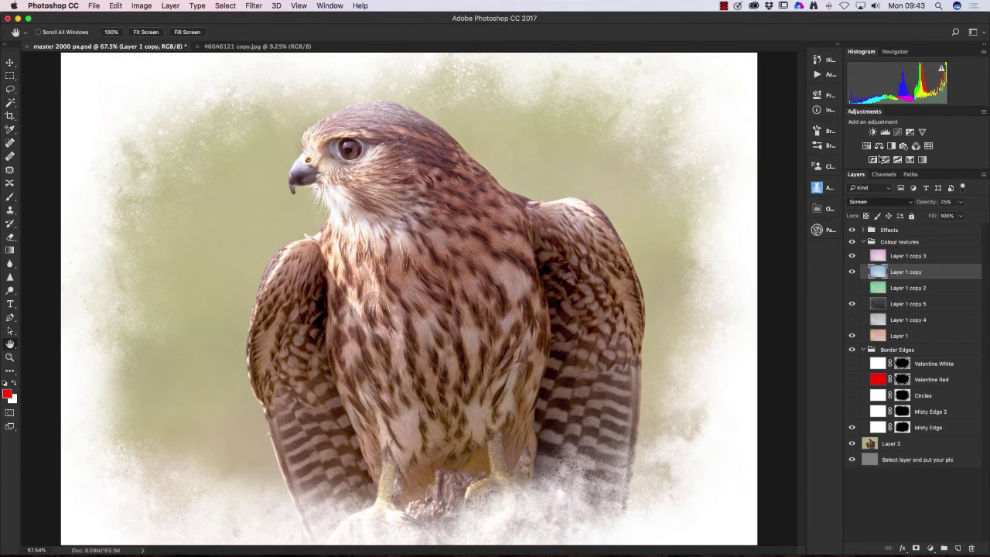
{"action": "left_click", "coordinate": [901, 201]}
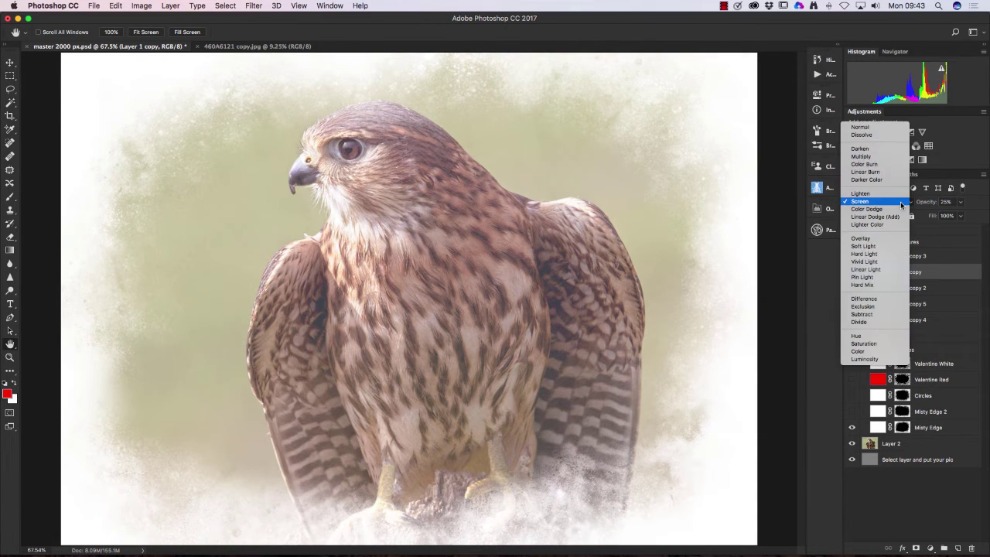
{"action": "left_click", "coordinate": [866, 299]}
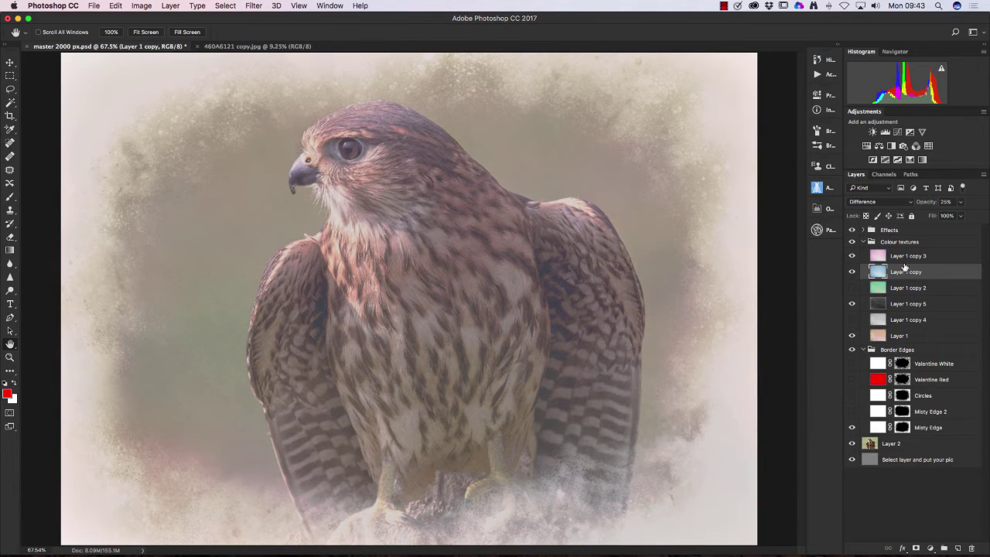
{"action": "left_click", "coordinate": [890, 201]}
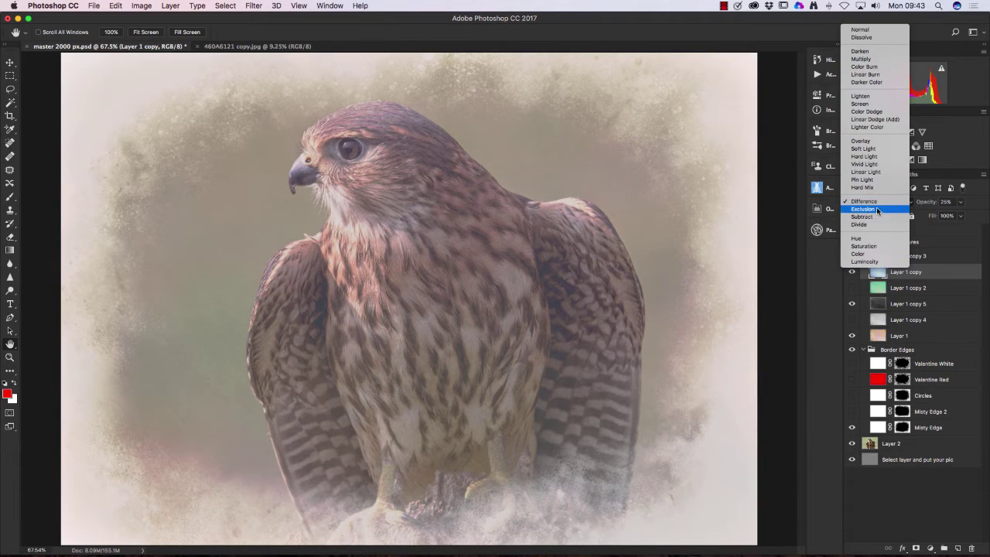
{"action": "left_click", "coordinate": [877, 209]}
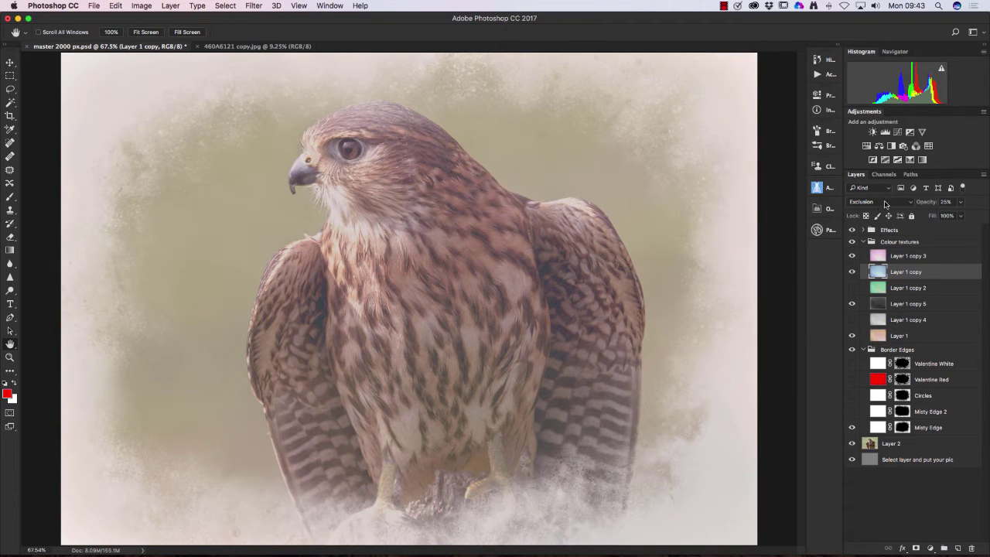
{"action": "left_click", "coordinate": [886, 205]}
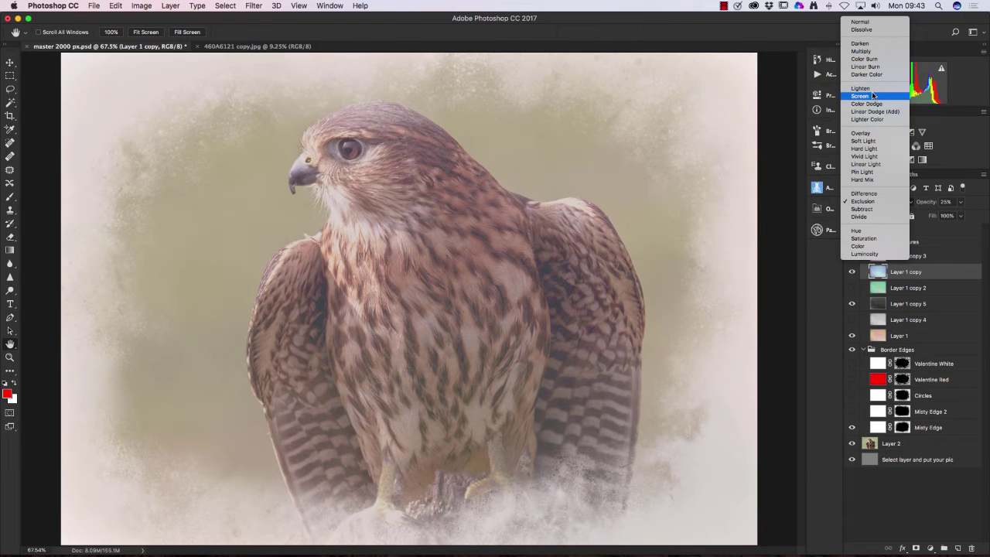
{"action": "left_click", "coordinate": [868, 141]}
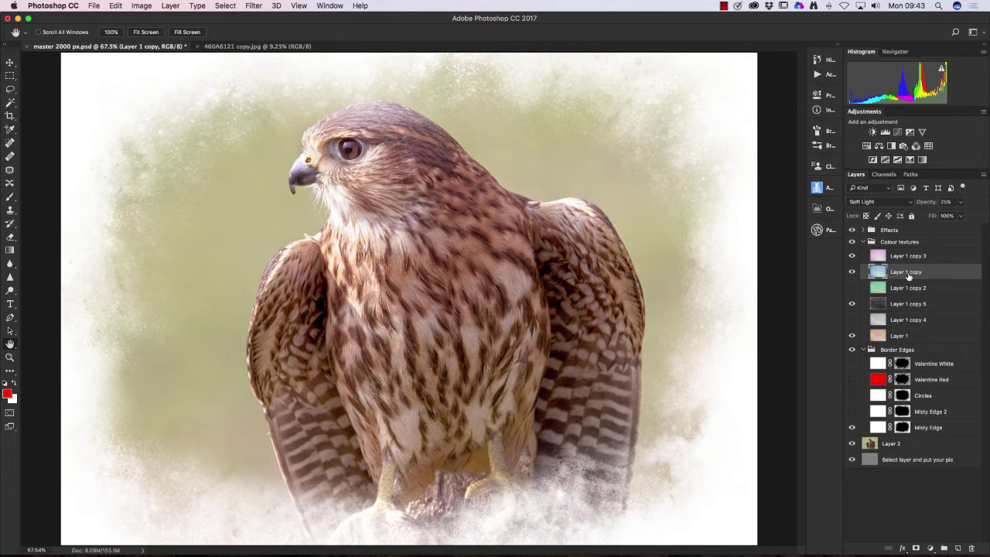
Step: Show the green Layer 1 copy 2 and the light grey Layer 1 copy 4 to combine all six colour textures
{"action": "left_click", "coordinate": [853, 288]}
{"action": "left_click", "coordinate": [853, 320]}
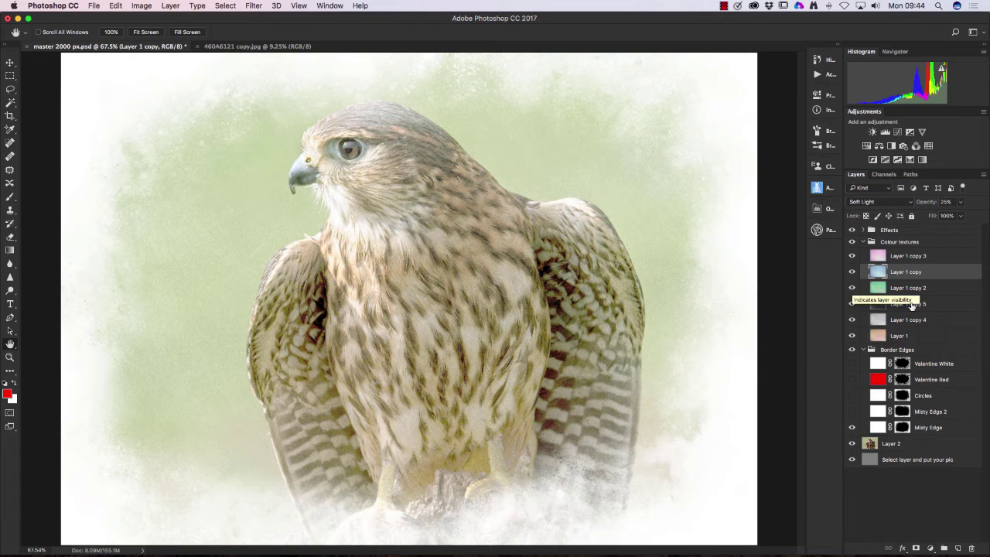
Step: Hide every colour texture except the beige Layer 1 and make that layer the active one
{"action": "left_click", "coordinate": [852, 320]}
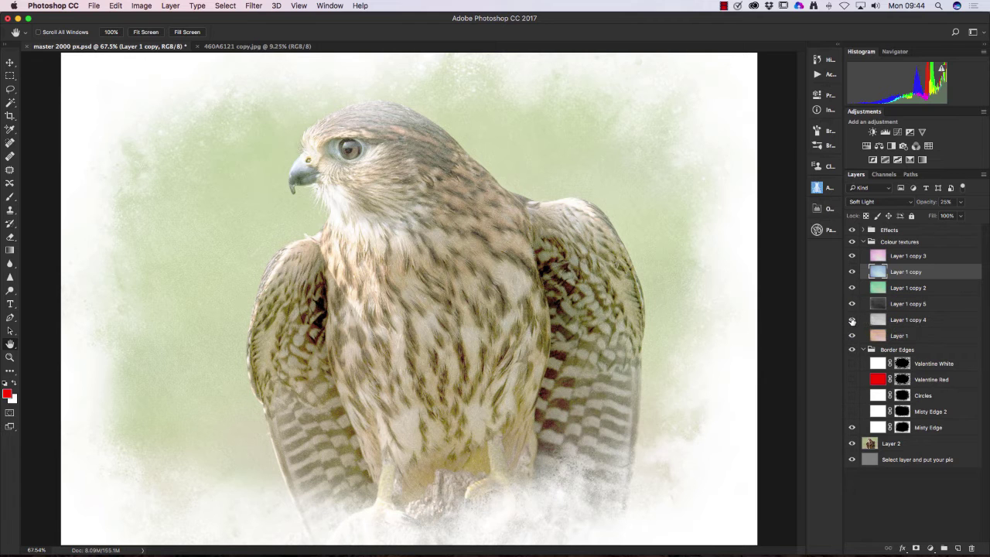
{"action": "left_click", "coordinate": [852, 304]}
{"action": "left_click", "coordinate": [853, 288]}
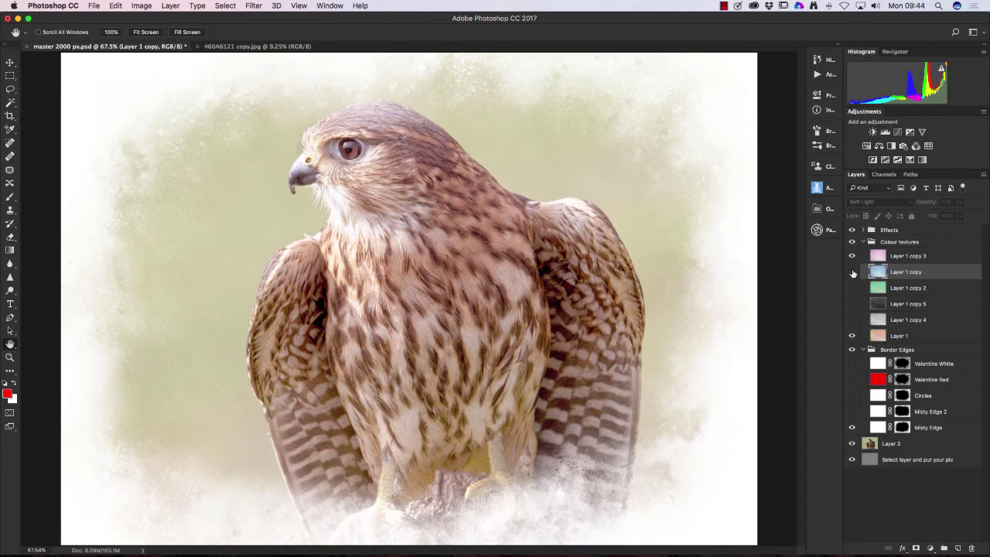
{"action": "left_click", "coordinate": [853, 272]}
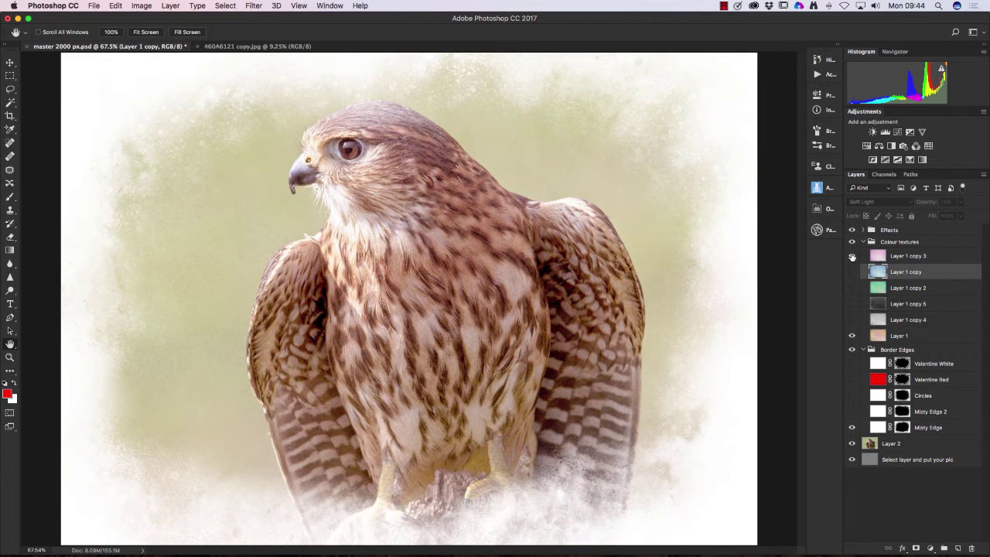
{"action": "left_click", "coordinate": [852, 257]}
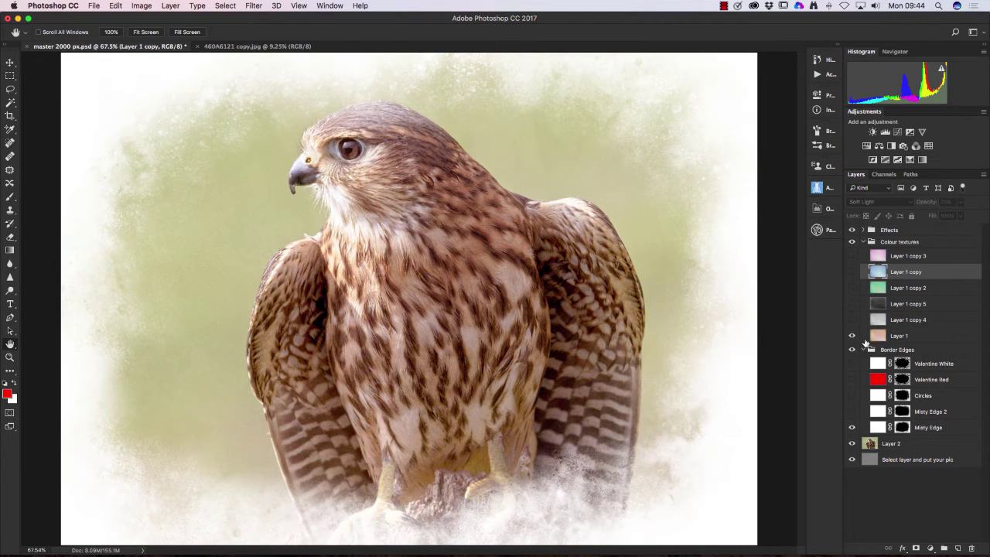
{"action": "left_click", "coordinate": [852, 336]}
{"action": "left_click", "coordinate": [880, 336]}
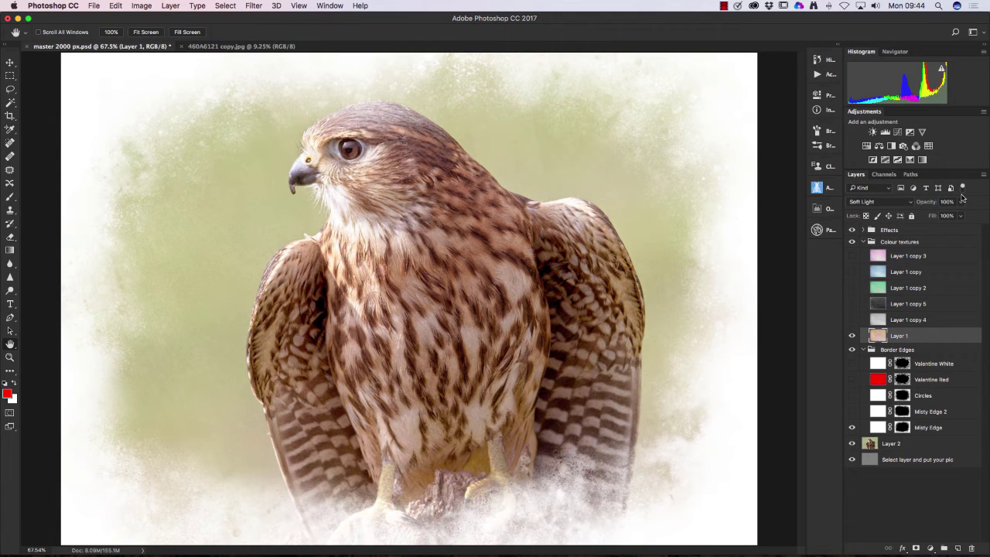
Step: Lower the beige Layer 1 texture's opacity to 59% and collapse the Colour textures and Border Edges groups
{"action": "left_click_drag", "start_coordinate": [961, 203], "coordinate": [940, 213]}
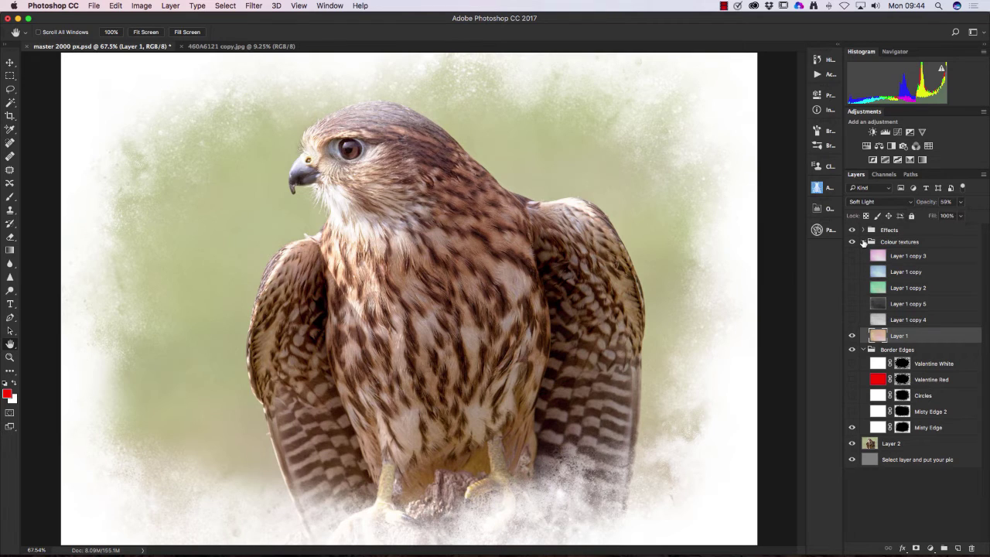
{"action": "left_click", "coordinate": [865, 243]}
{"action": "left_click", "coordinate": [864, 242]}
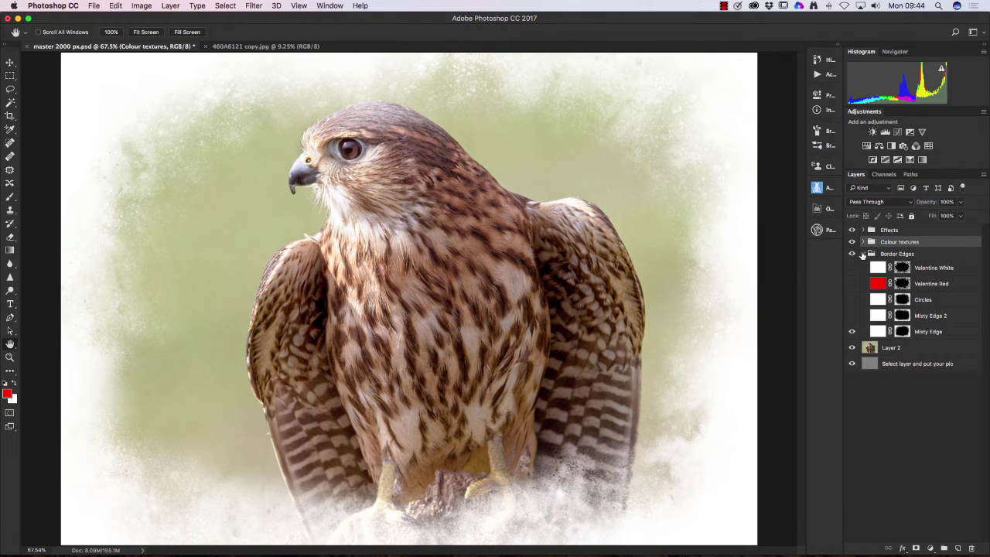
{"action": "left_click", "coordinate": [863, 254]}
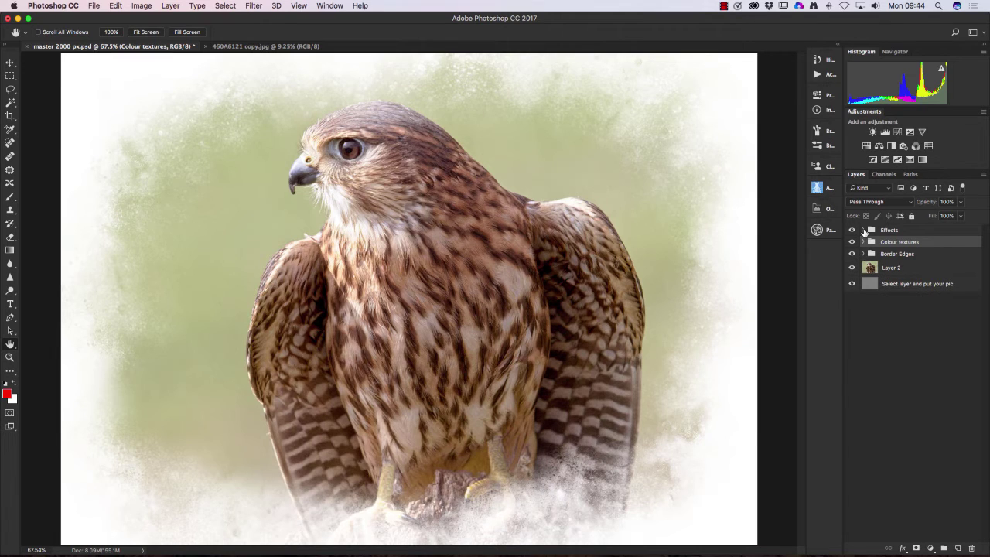
Step: Expand the Effects group and show its Border 1 and Frame layers around the photo
{"action": "left_click", "coordinate": [864, 230]}
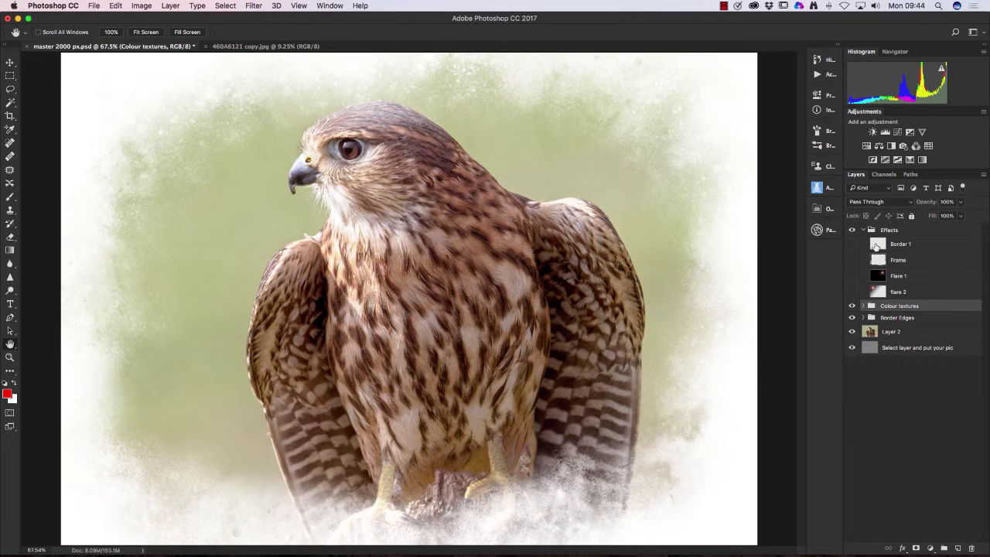
{"action": "left_click", "coordinate": [876, 246]}
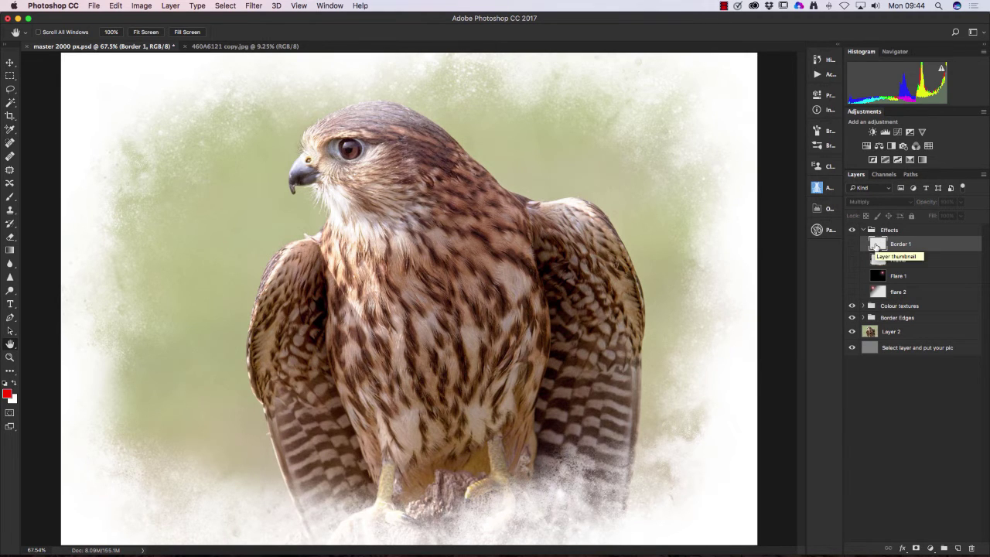
{"action": "left_click", "coordinate": [852, 244]}
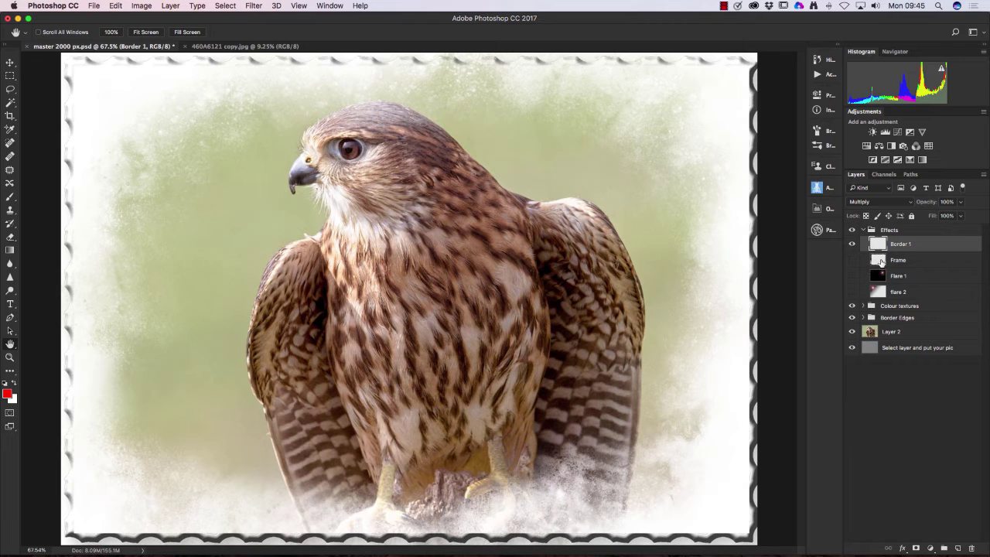
{"action": "left_click", "coordinate": [852, 261]}
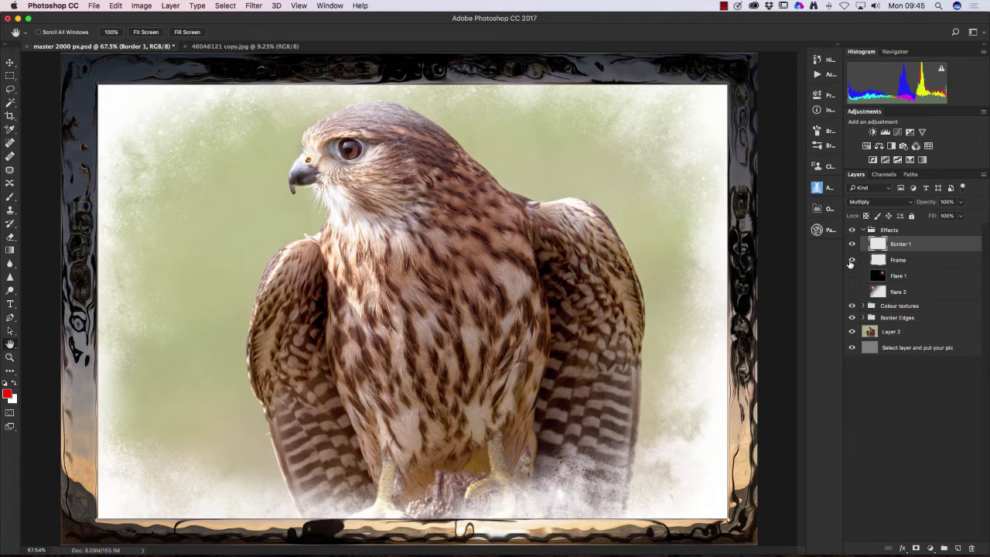
Step: Set the Frame layer's blend mode to Difference, and hide both the Border 1 and Frame layers
{"action": "left_click", "coordinate": [885, 261]}
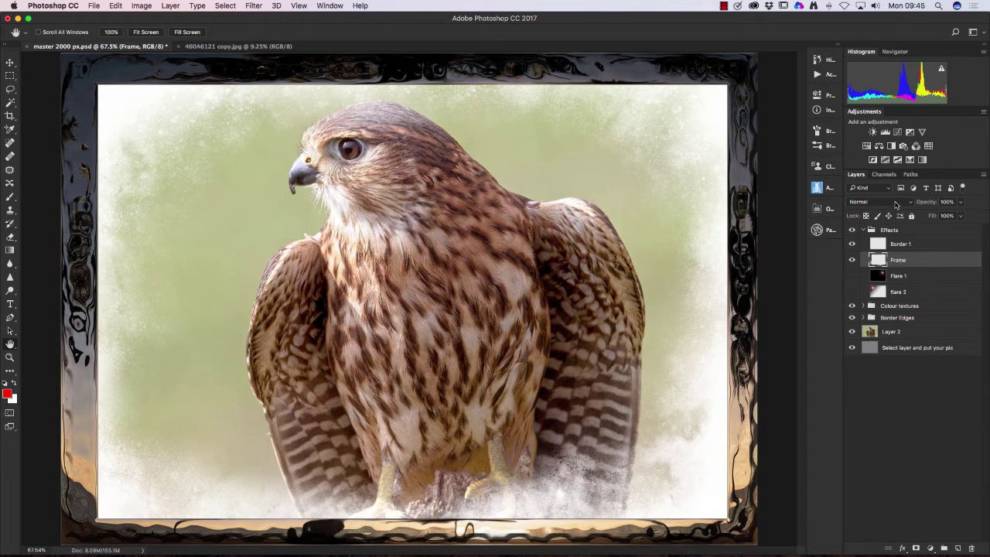
{"action": "left_click", "coordinate": [897, 204]}
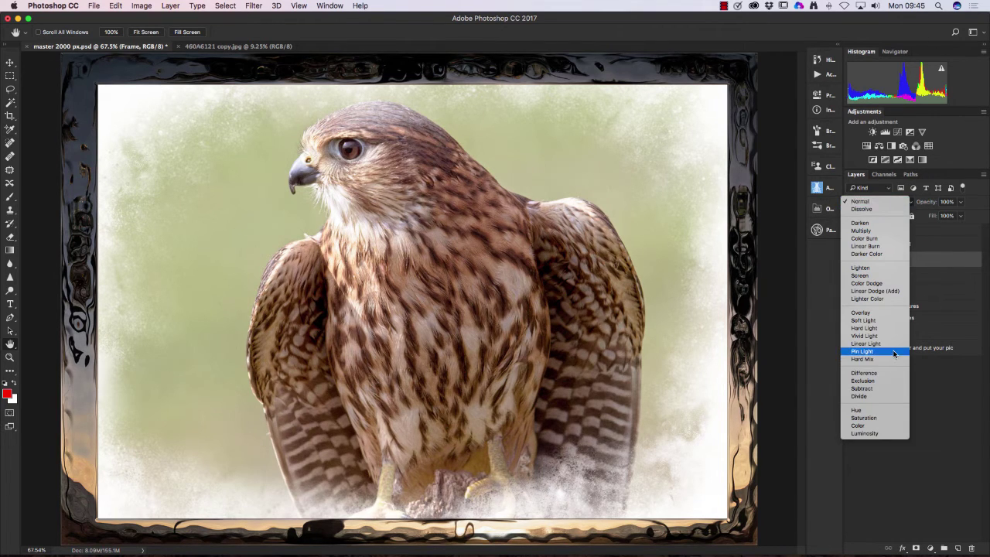
{"action": "left_click", "coordinate": [865, 374]}
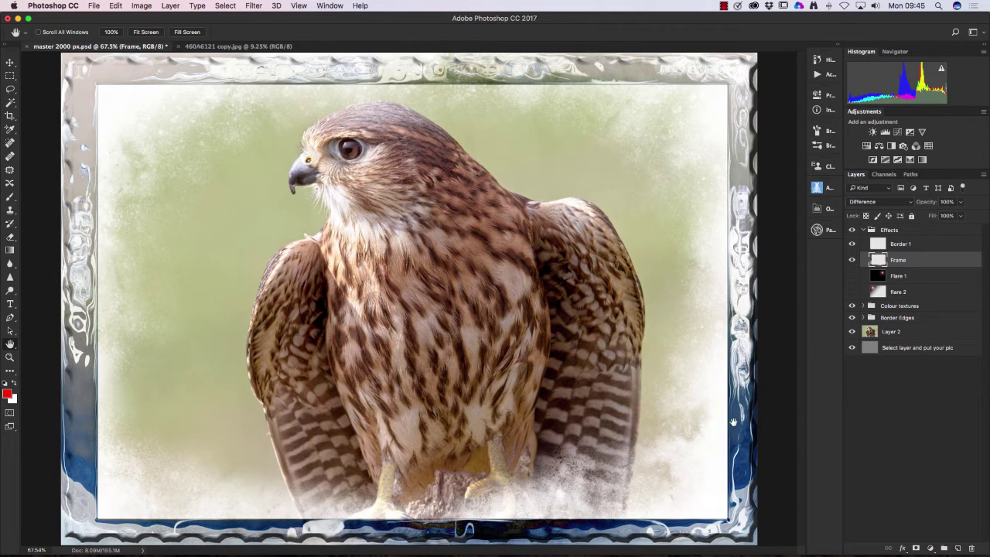
{"action": "left_click", "coordinate": [961, 201]}
{"action": "mouse_move", "coordinate": [961, 216]}
{"action": "left_mouse_down"}
{"action": "mouse_move", "coordinate": [923, 217]}
{"action": "mouse_move", "coordinate": [963, 216]}
{"action": "left_mouse_up"}
{"action": "left_click", "coordinate": [852, 245]}
{"action": "left_click", "coordinate": [852, 260]}
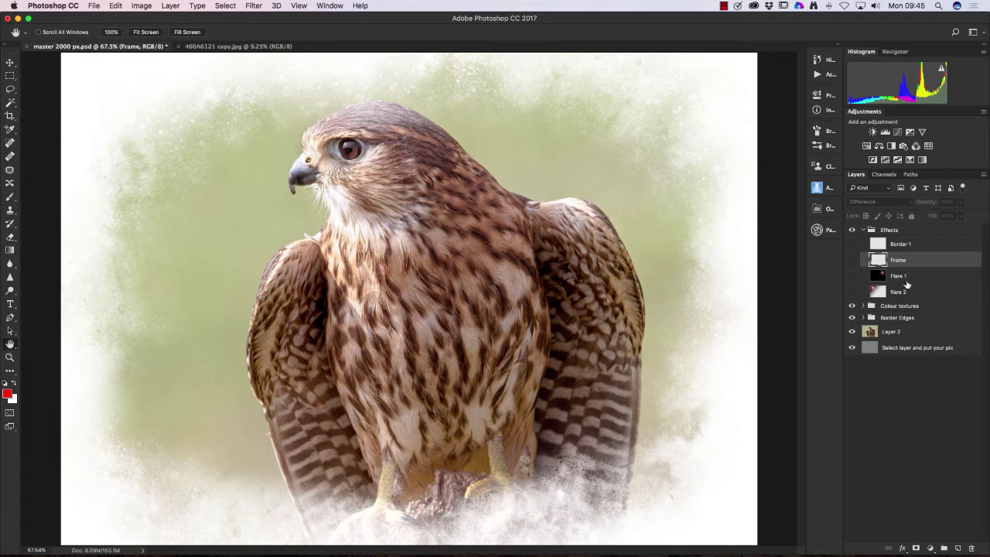
Step: Preview the Flare 1 layer on its own and show flare 2 in its place
{"action": "left_click", "coordinate": [852, 276]}
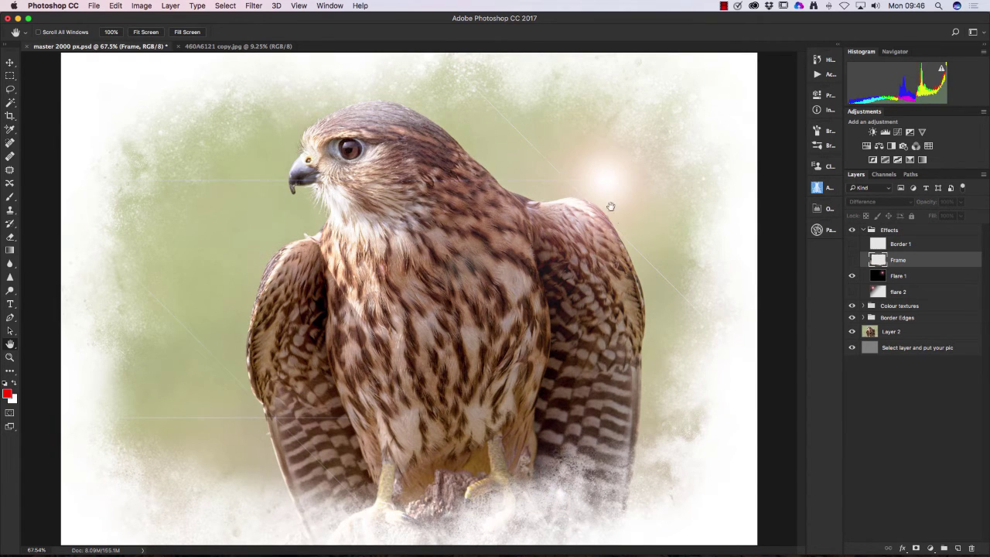
{"action": "left_click", "coordinate": [853, 277]}
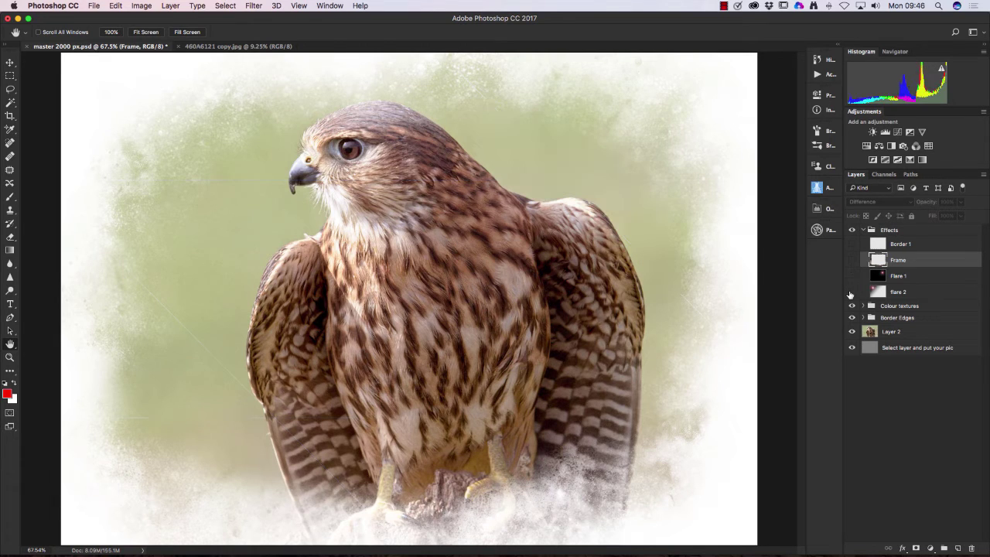
{"action": "left_click", "coordinate": [852, 291]}
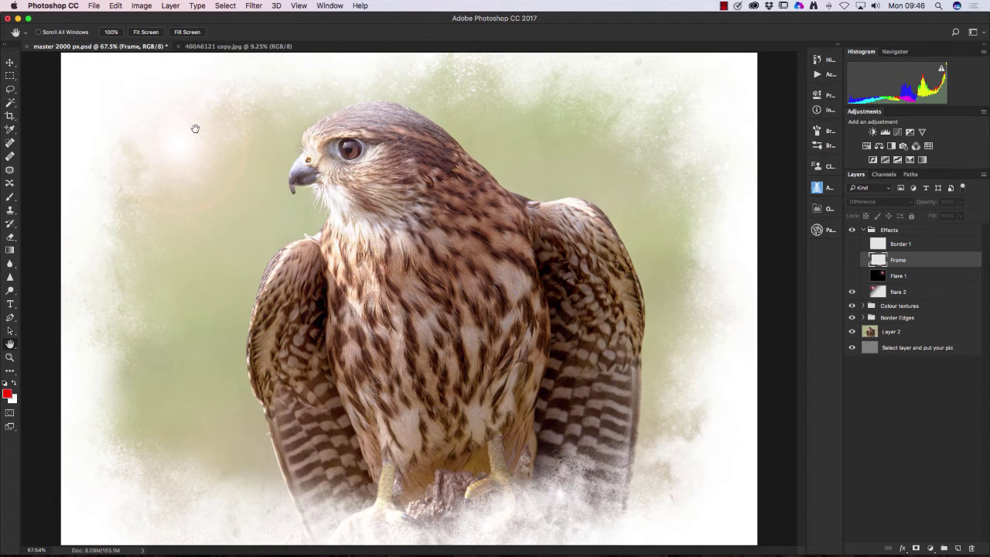
Step: Show Flare 1 alongside flare 2, try Normal and Multiply blending on it, and return it to Screen
{"action": "left_click", "coordinate": [903, 276]}
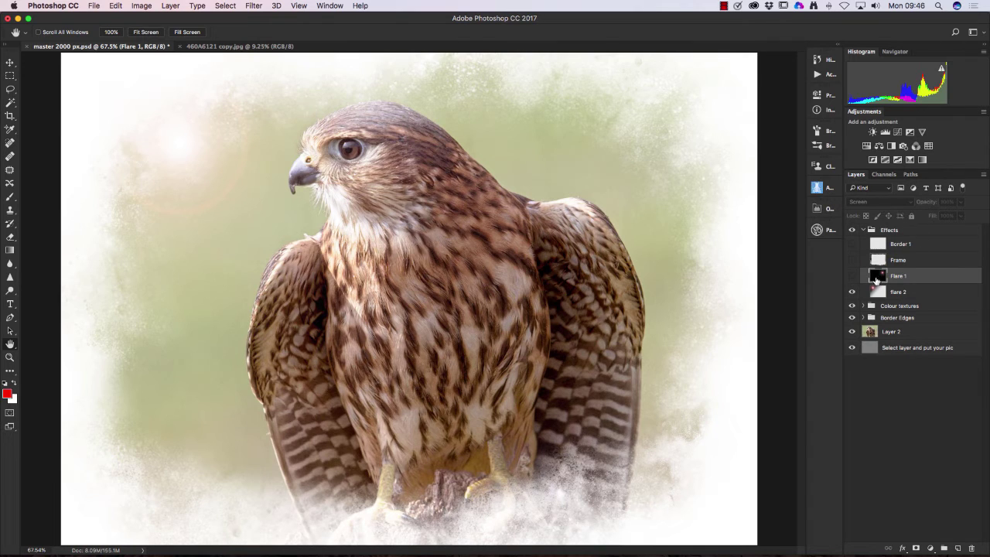
{"action": "left_click", "coordinate": [852, 276]}
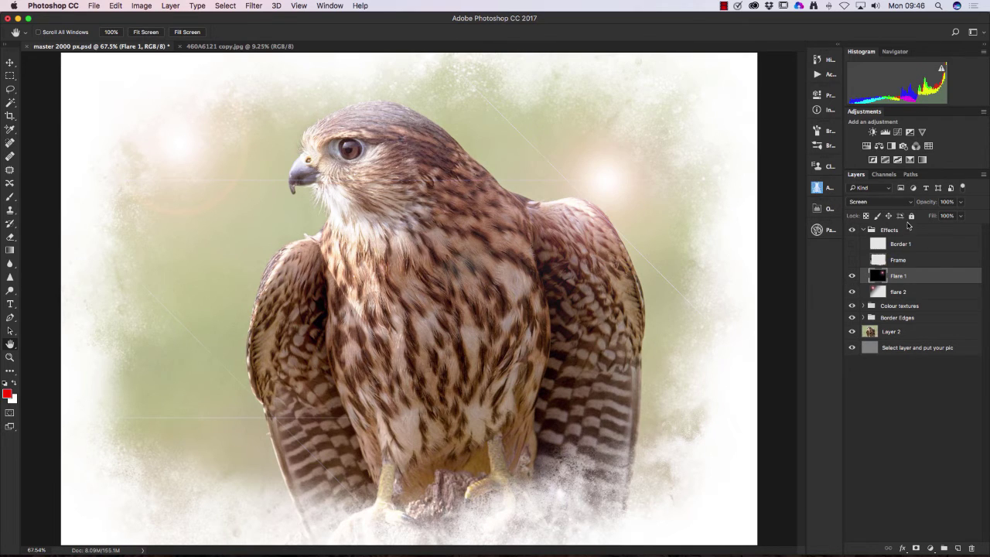
{"action": "left_click", "coordinate": [889, 203]}
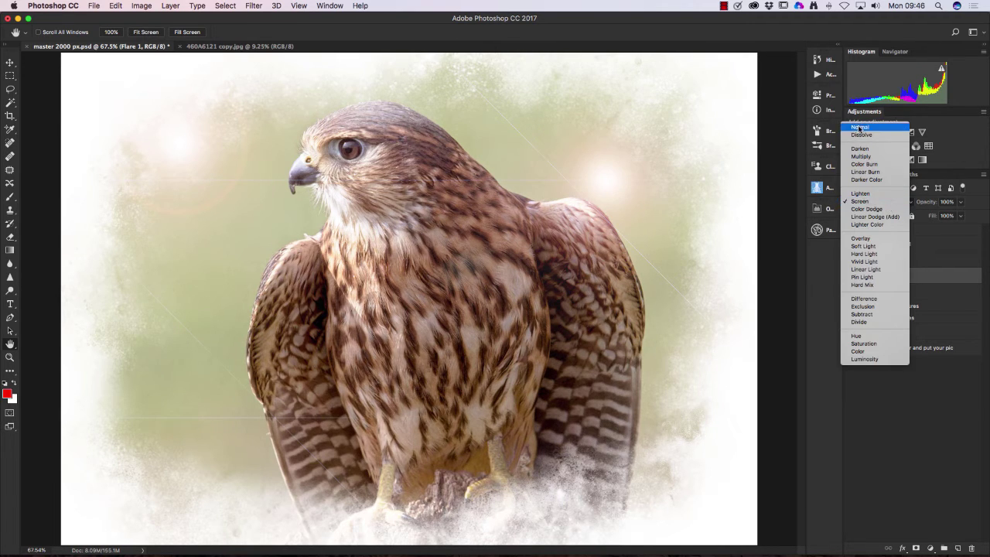
{"action": "left_click", "coordinate": [859, 129]}
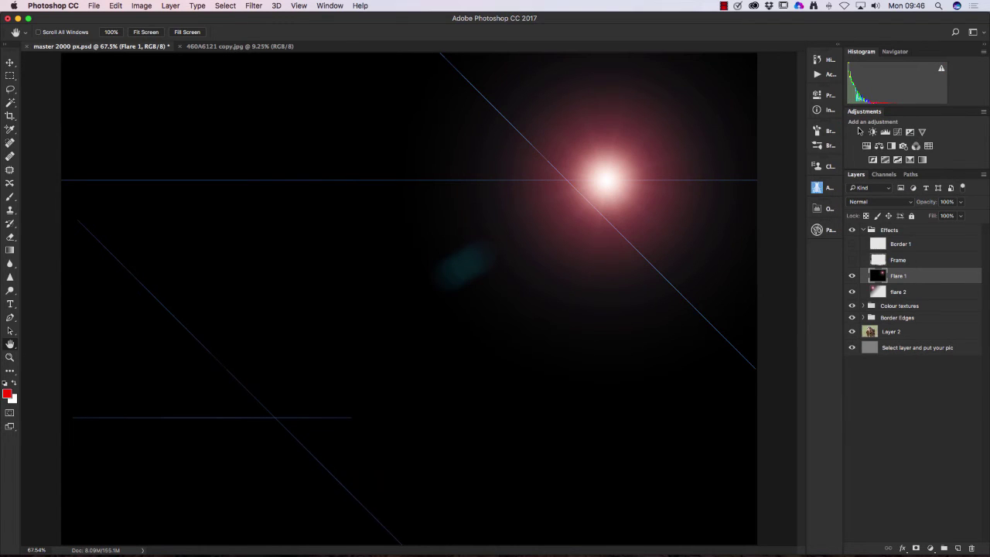
{"action": "left_click", "coordinate": [888, 202]}
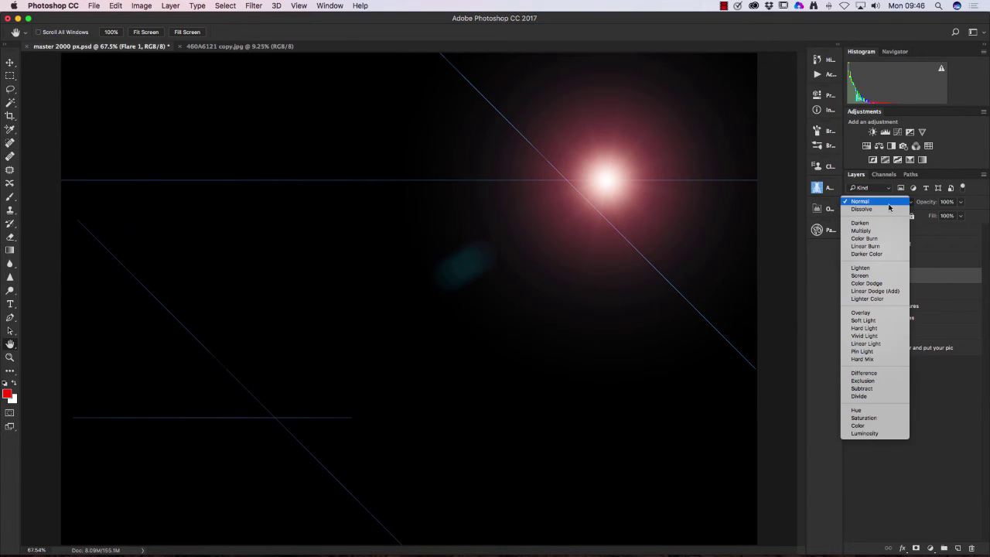
{"action": "left_click", "coordinate": [875, 230]}
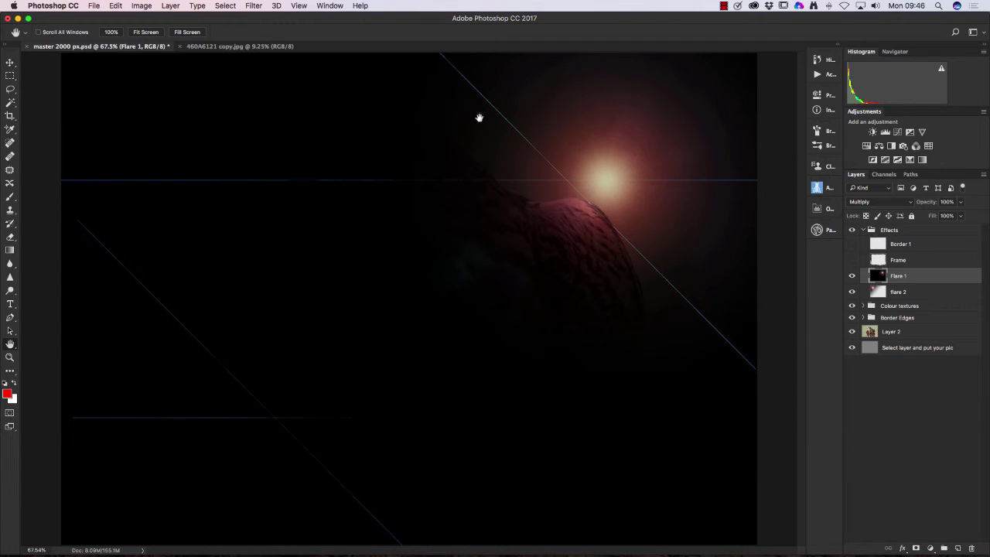
{"action": "left_click", "coordinate": [873, 203]}
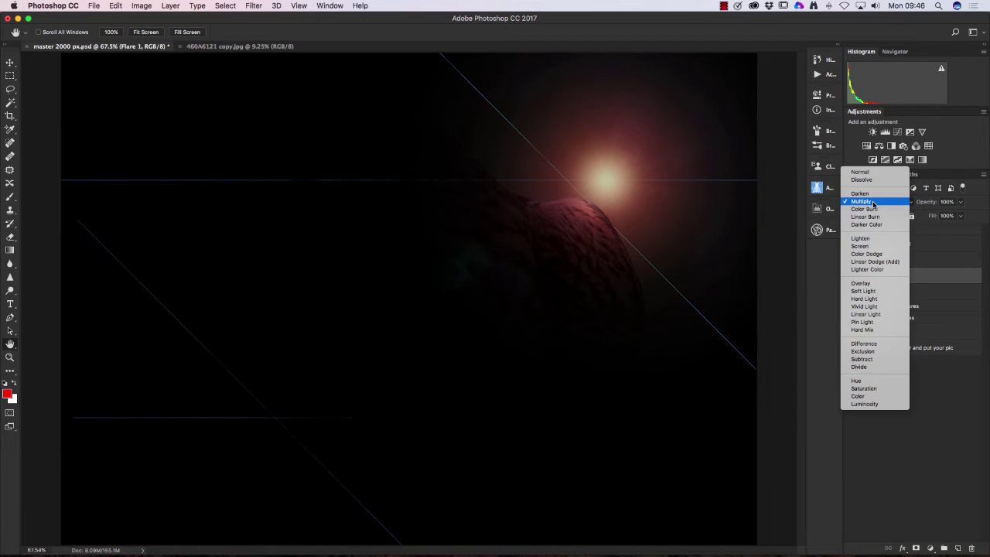
{"action": "left_click", "coordinate": [861, 246]}
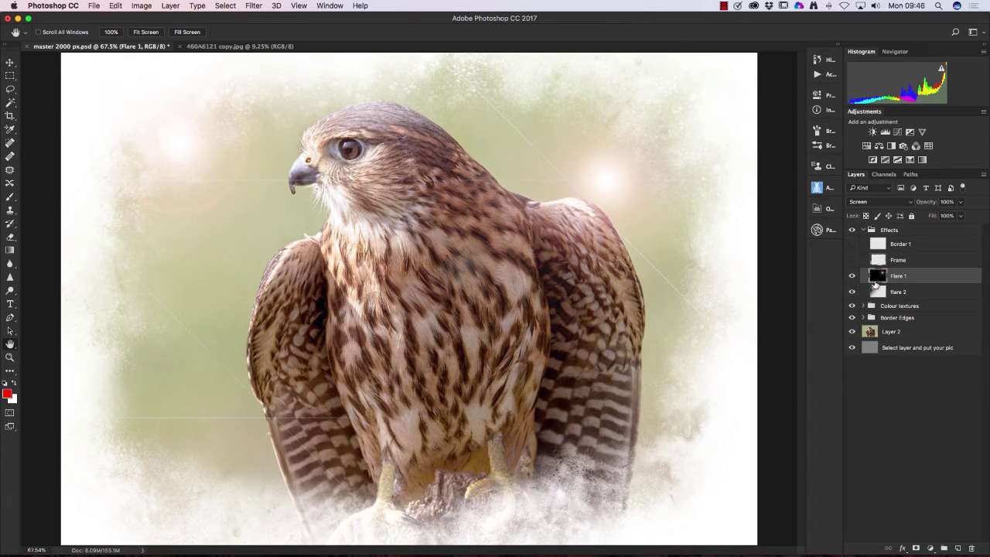
Step: Toggle Flare 1 and flare 2 off and on in turn to compare their lens flares
{"action": "left_click", "coordinate": [852, 276]}
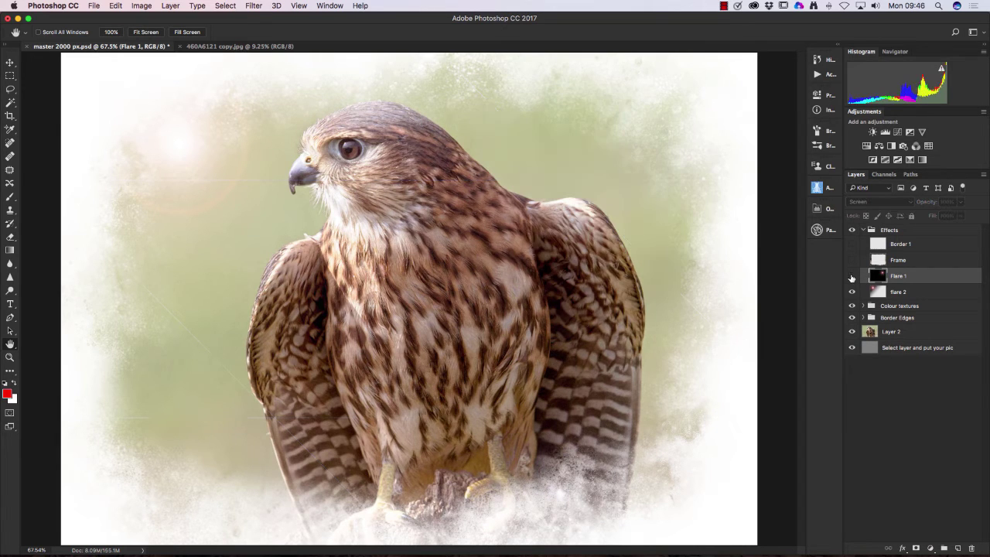
{"action": "left_click", "coordinate": [852, 276]}
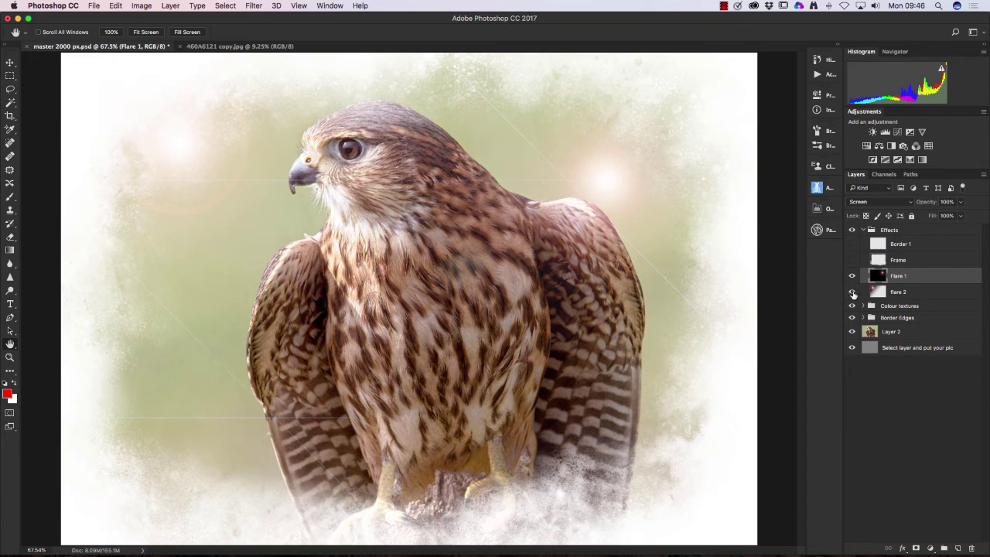
{"action": "left_click", "coordinate": [852, 293]}
{"action": "left_click", "coordinate": [853, 293]}
Step: Expand the Border Edges group, and hide its Misty Edge layer and the Flare 1 effect
{"action": "left_click", "coordinate": [863, 318]}
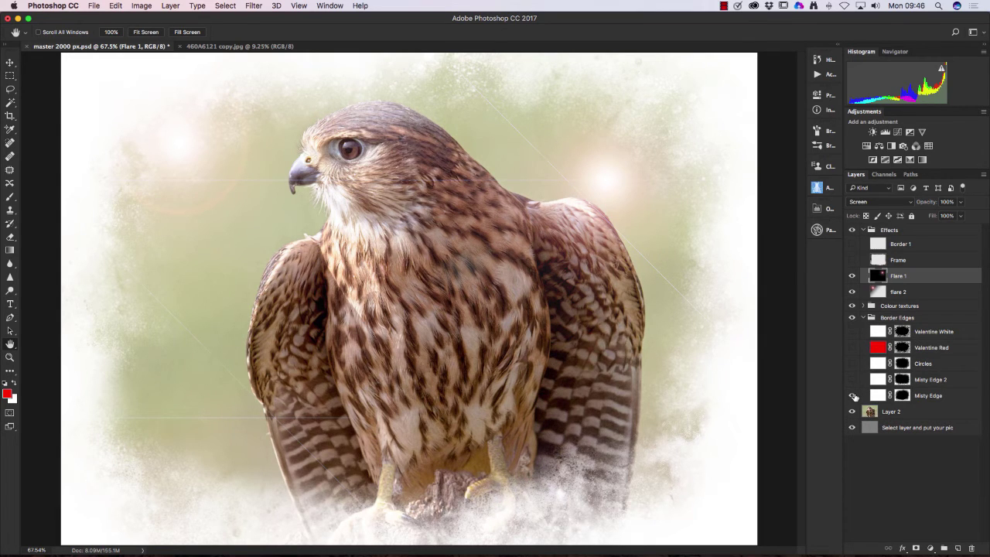
{"action": "left_click", "coordinate": [851, 396]}
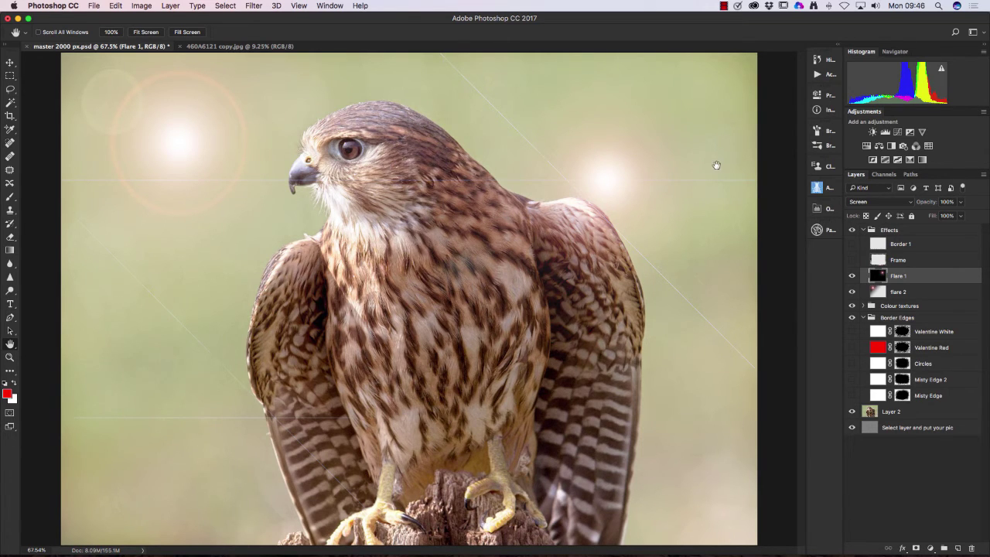
{"action": "left_click", "coordinate": [852, 276]}
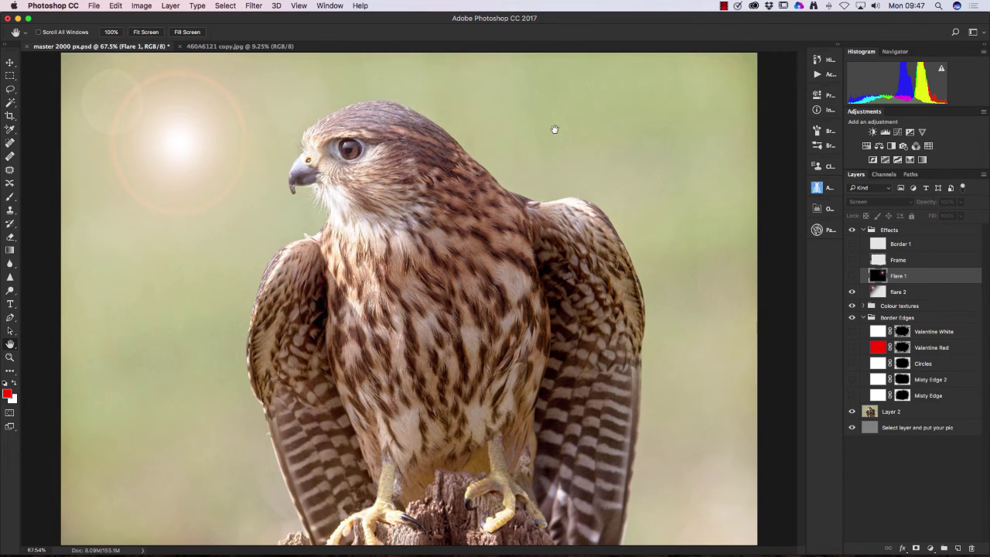
Step: Preview the Circles, Misty Edge 2 and Misty Edge borders one at a time and keep only Misty Edge 2 visible
{"action": "left_click", "coordinate": [853, 364]}
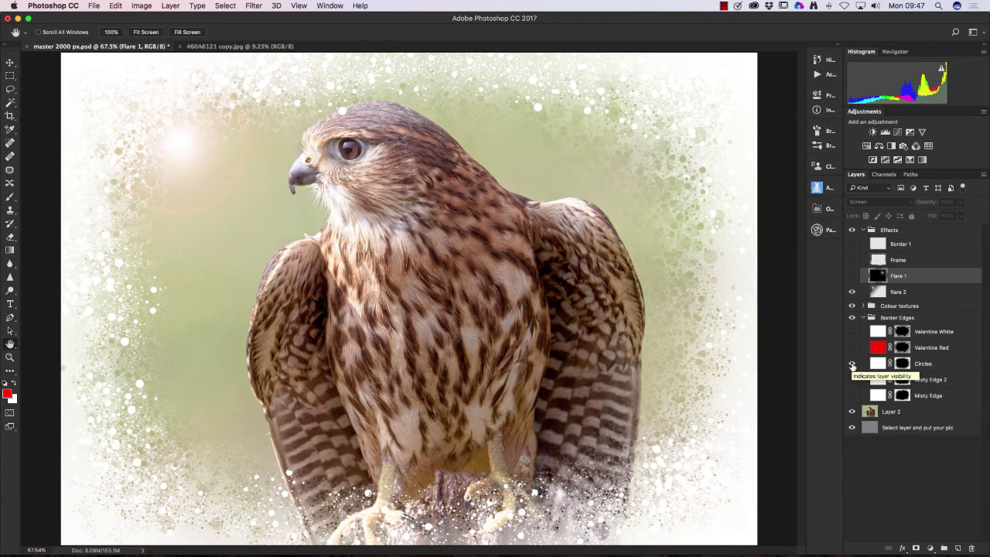
{"action": "left_click", "coordinate": [853, 363]}
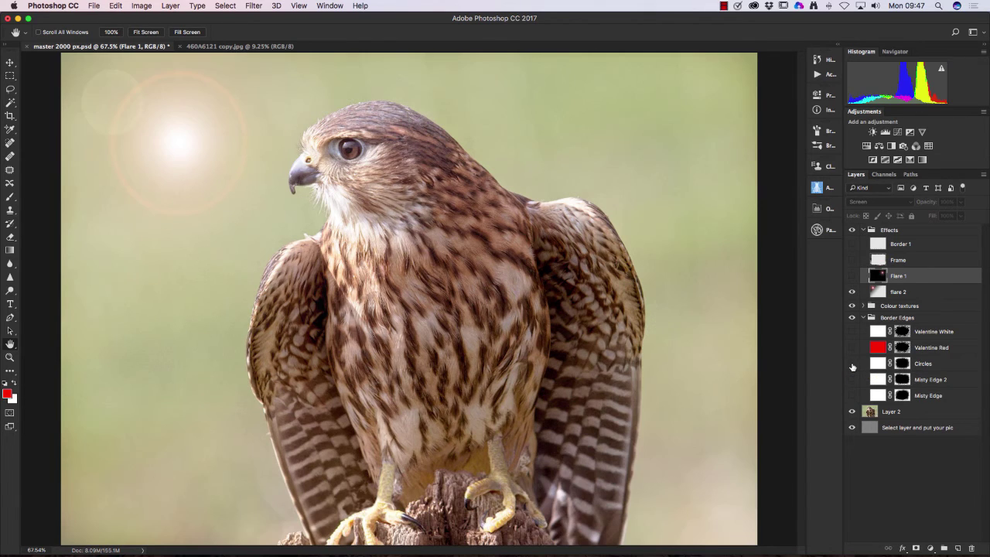
{"action": "left_click", "coordinate": [855, 380]}
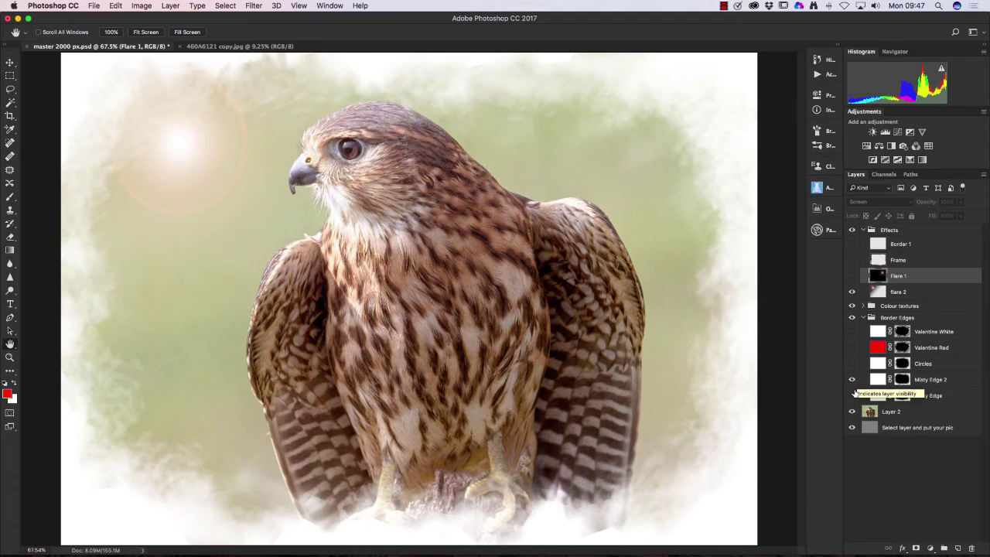
{"action": "left_click", "coordinate": [853, 380]}
{"action": "left_click", "coordinate": [852, 396]}
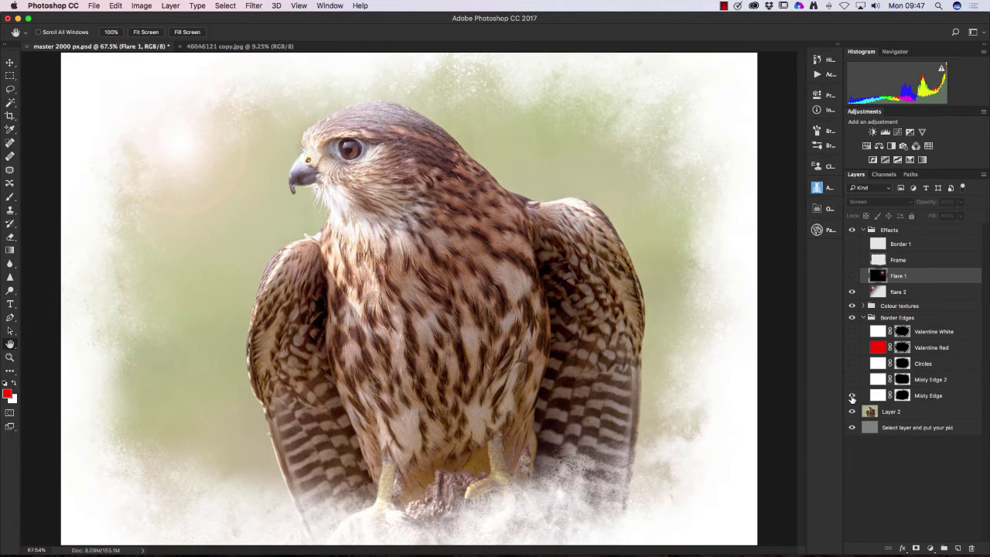
{"action": "left_click", "coordinate": [853, 396]}
{"action": "left_click", "coordinate": [853, 379]}
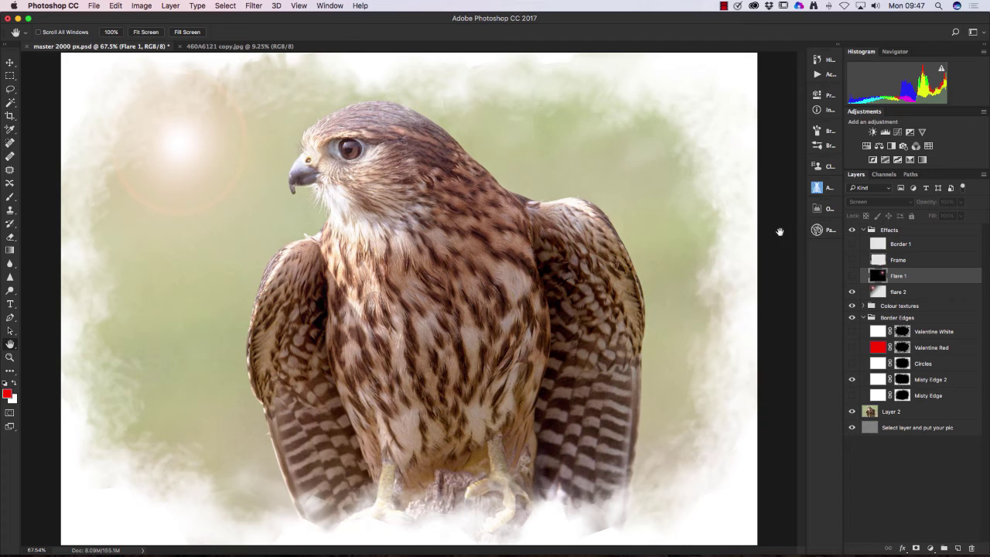
Step: Show the Border 1 and Frame effects around the photo and expand the Colour textures group
{"action": "left_click", "coordinate": [852, 245]}
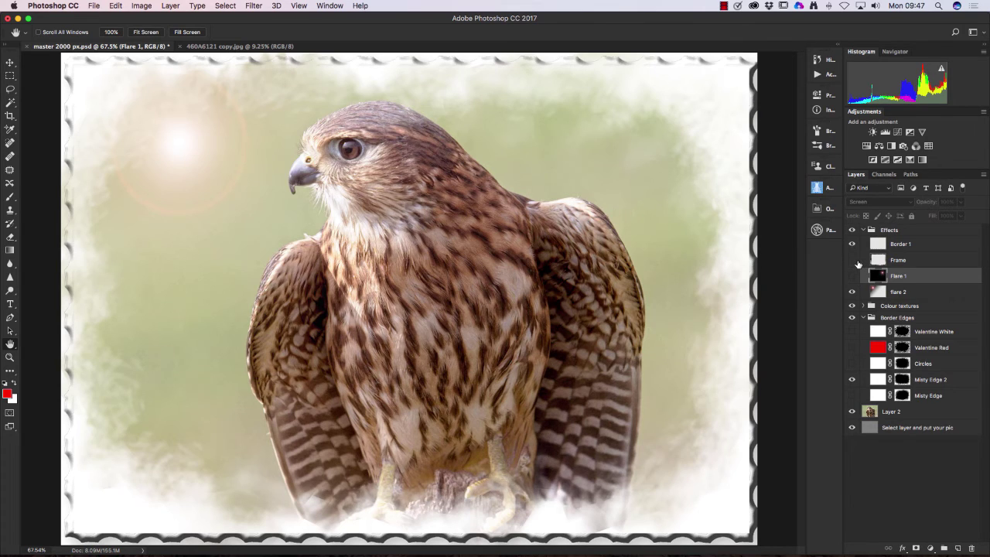
{"action": "left_click", "coordinate": [853, 261]}
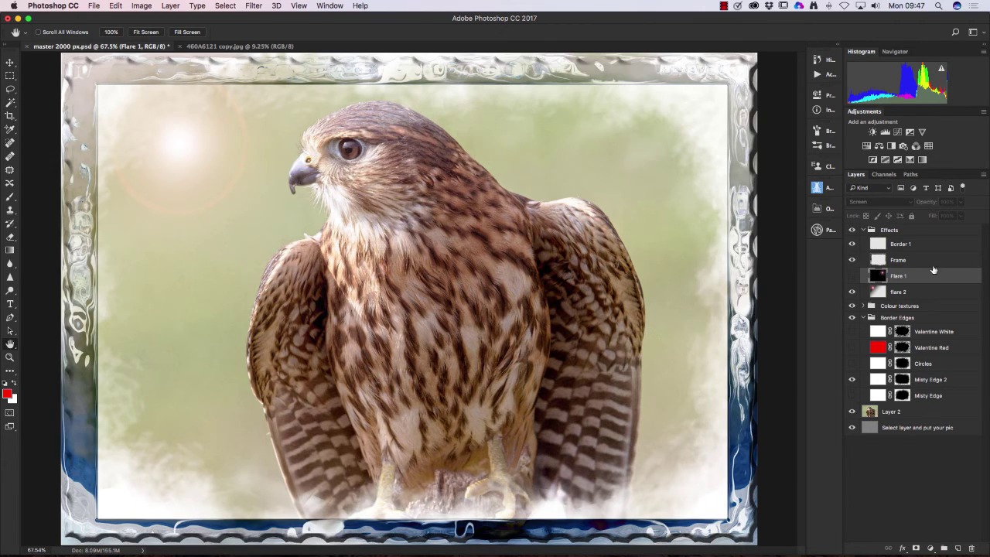
{"action": "left_click", "coordinate": [863, 307]}
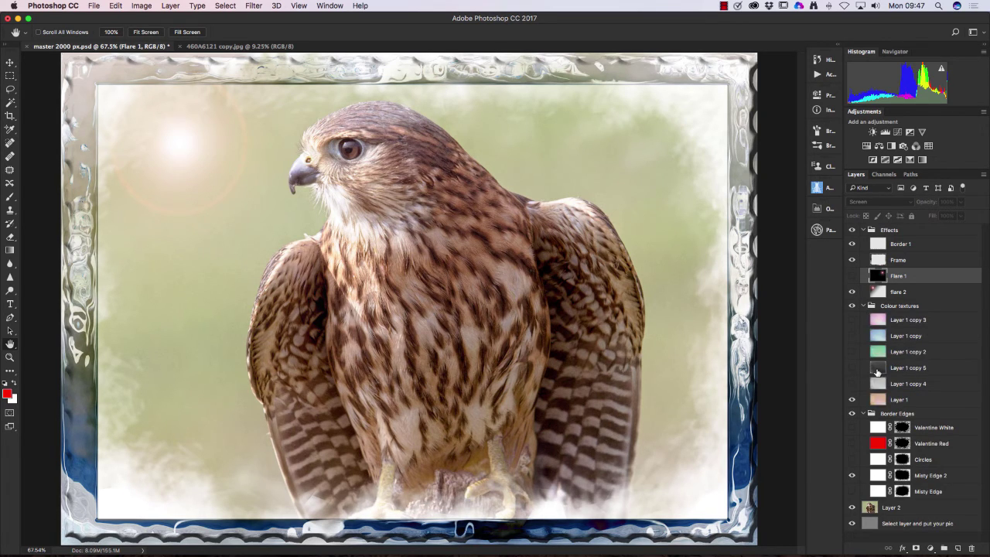
Step: Show the Layer 1 copy 5 colour texture and set its opacity to 55%
{"action": "left_click", "coordinate": [853, 369]}
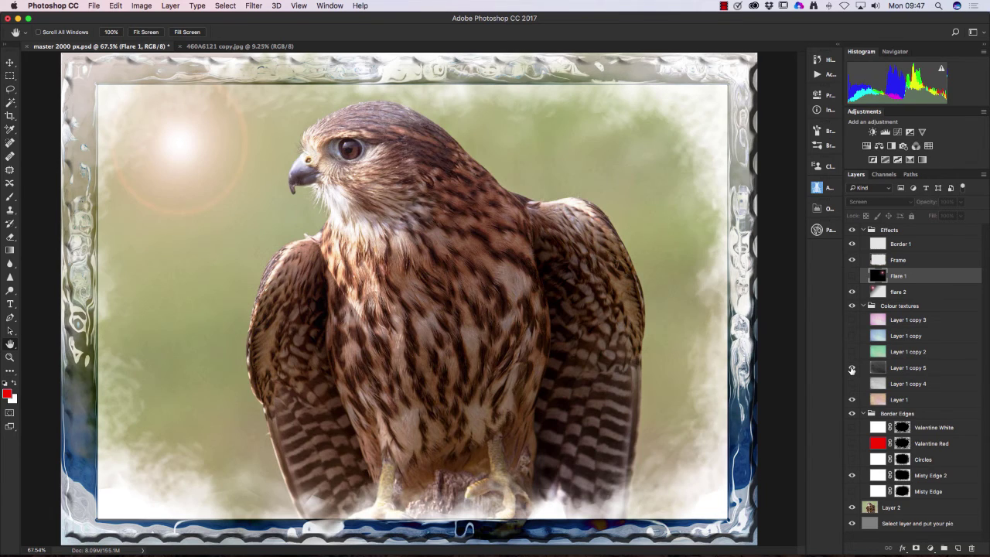
{"action": "left_click", "coordinate": [885, 368]}
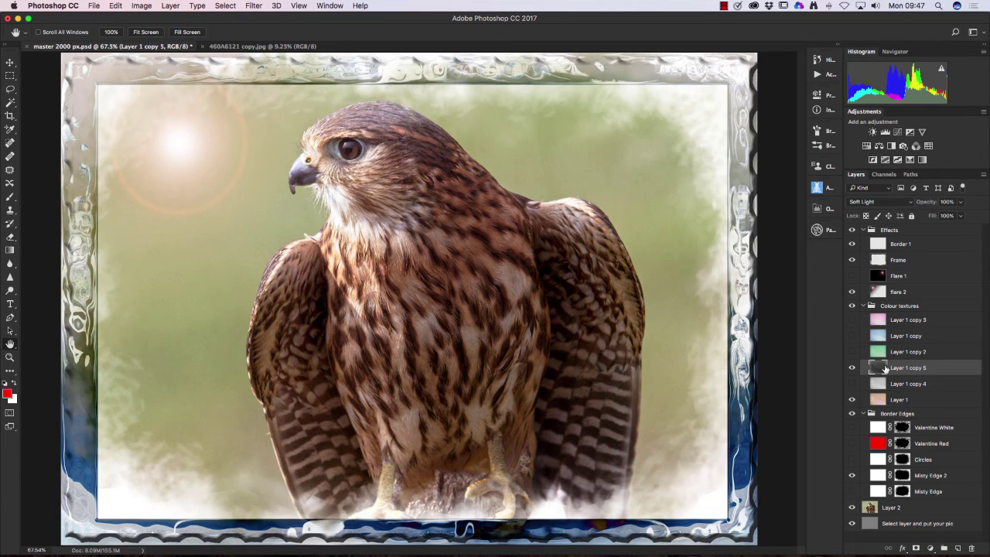
{"action": "left_click", "coordinate": [960, 216]}
{"action": "left_click_drag", "start_coordinate": [960, 215], "coordinate": [940, 215]}
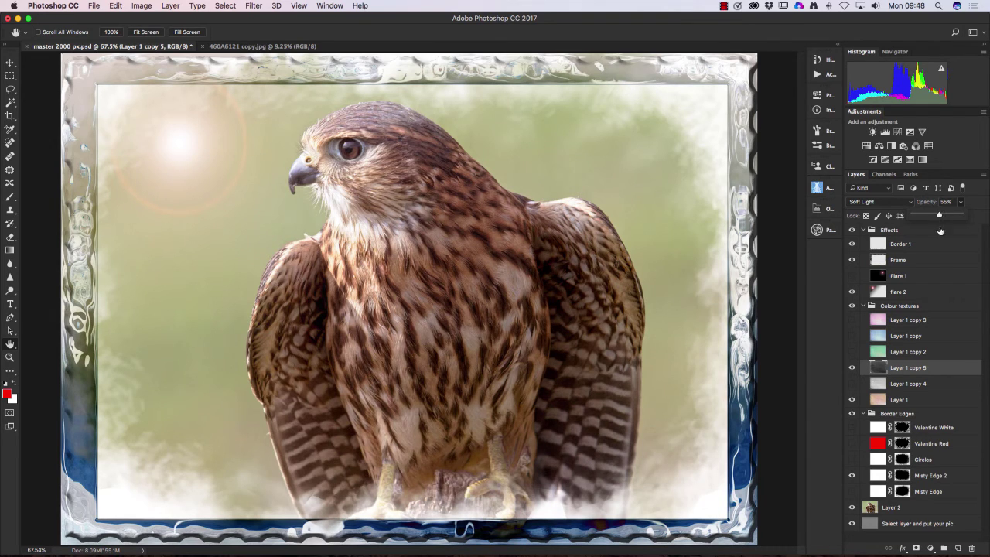
Step: Hide the Frame effect, adjust the opacity of Border 1, and hide Border 1 as well
{"action": "left_click", "coordinate": [851, 261]}
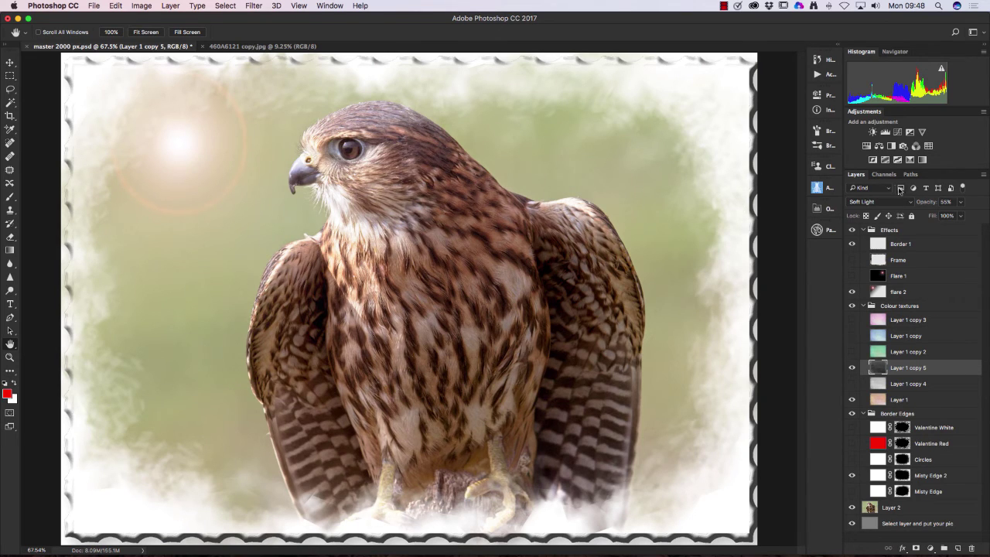
{"action": "left_click", "coordinate": [920, 246]}
{"action": "left_click", "coordinate": [961, 202]}
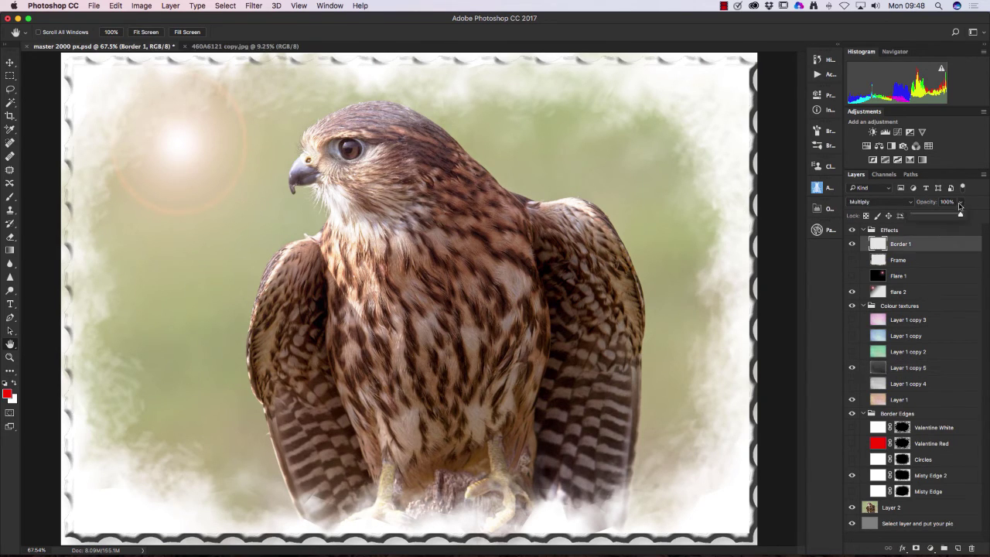
{"action": "mouse_move", "coordinate": [962, 216]}
{"action": "left_mouse_down"}
{"action": "mouse_move", "coordinate": [939, 216]}
{"action": "mouse_move", "coordinate": [960, 216]}
{"action": "left_mouse_up"}
{"action": "left_click", "coordinate": [852, 245]}
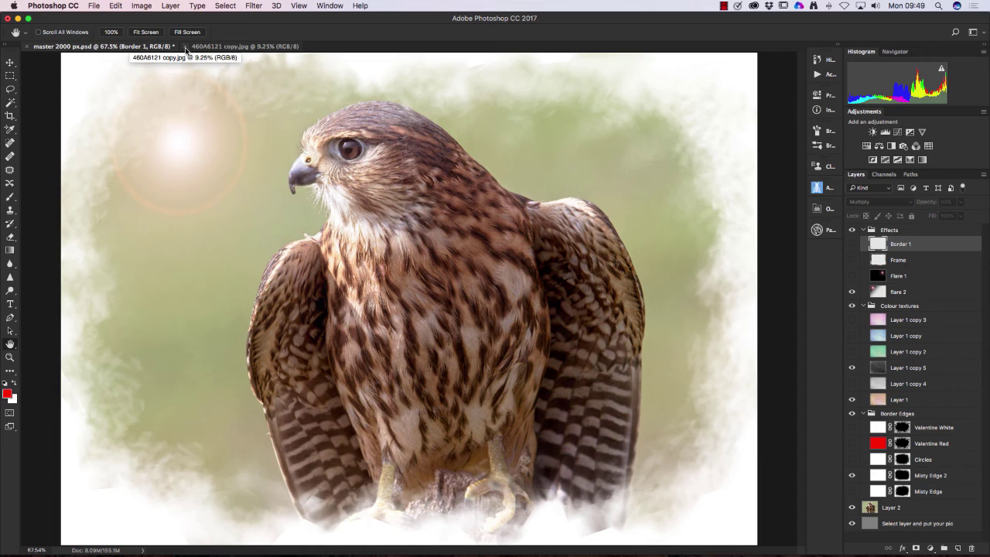
Step: Delete the bird photo on Layer 2 and preview the Flare 1 effect on the empty template, leaving it hidden
{"action": "left_click", "coordinate": [871, 508]}
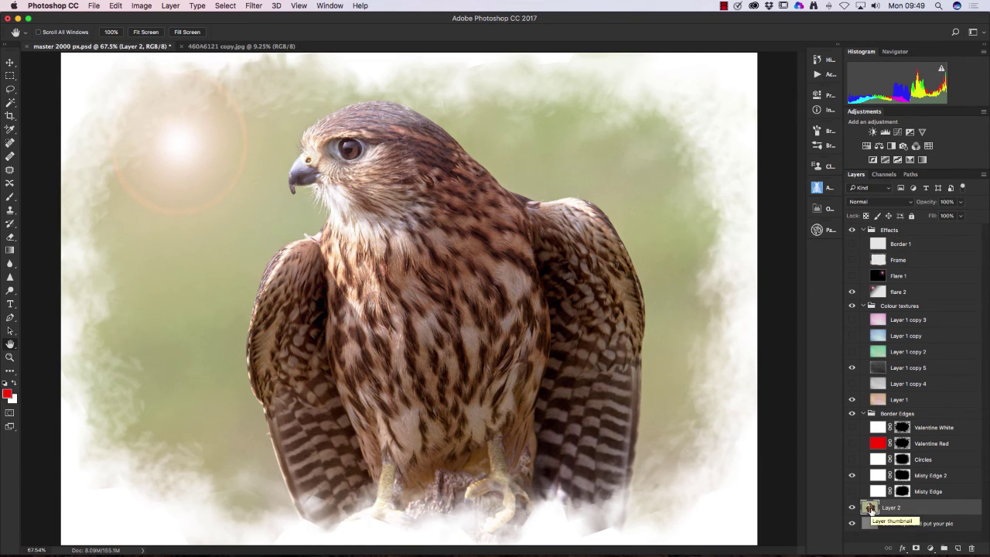
{"action": "key", "text": "Delete"}
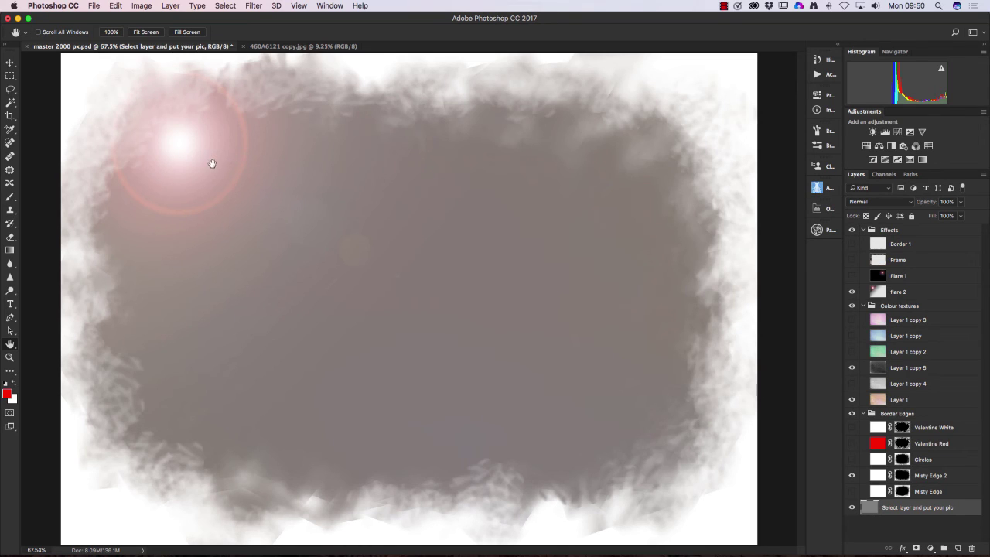
{"action": "left_click", "coordinate": [852, 276]}
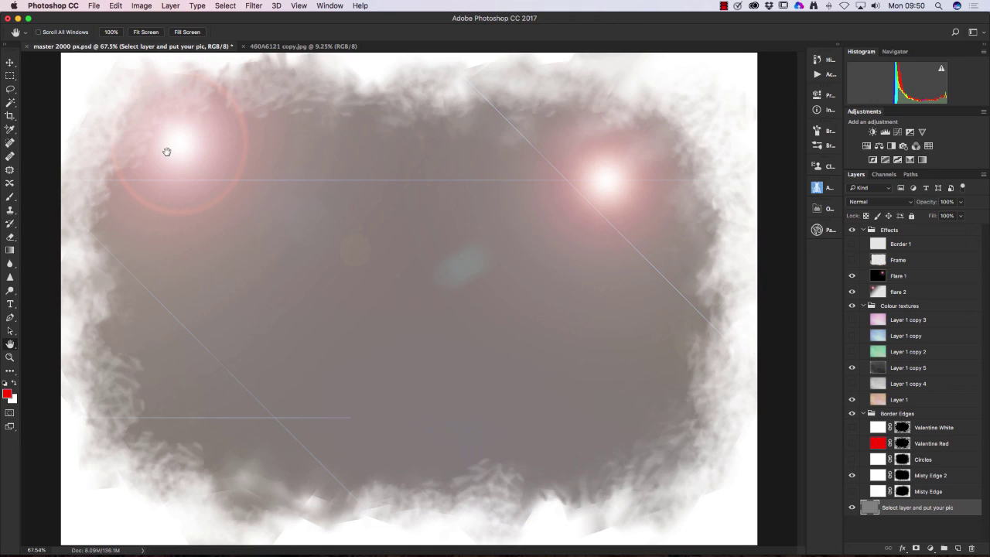
{"action": "left_click", "coordinate": [853, 275]}
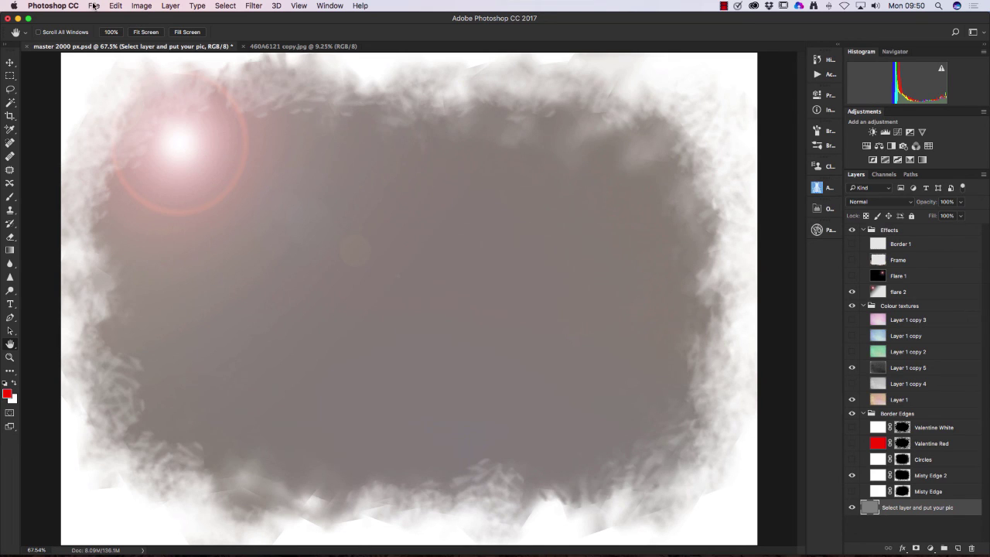
Step: Rotate the whole template canvas 90° clockwise to portrait and fit it on screen
{"action": "left_click", "coordinate": [139, 7]}
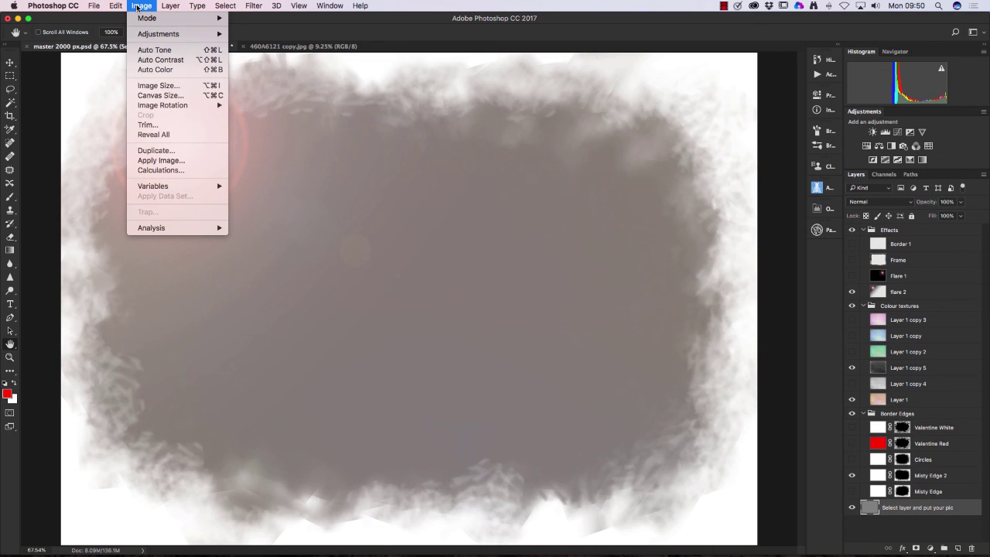
{"action": "mouse_move", "coordinate": [164, 109]}
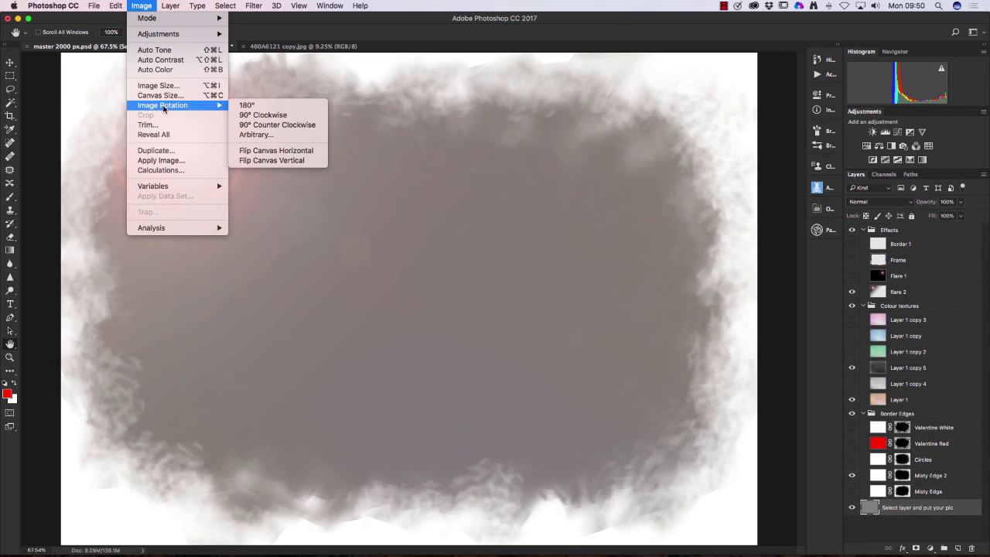
{"action": "left_click", "coordinate": [268, 117]}
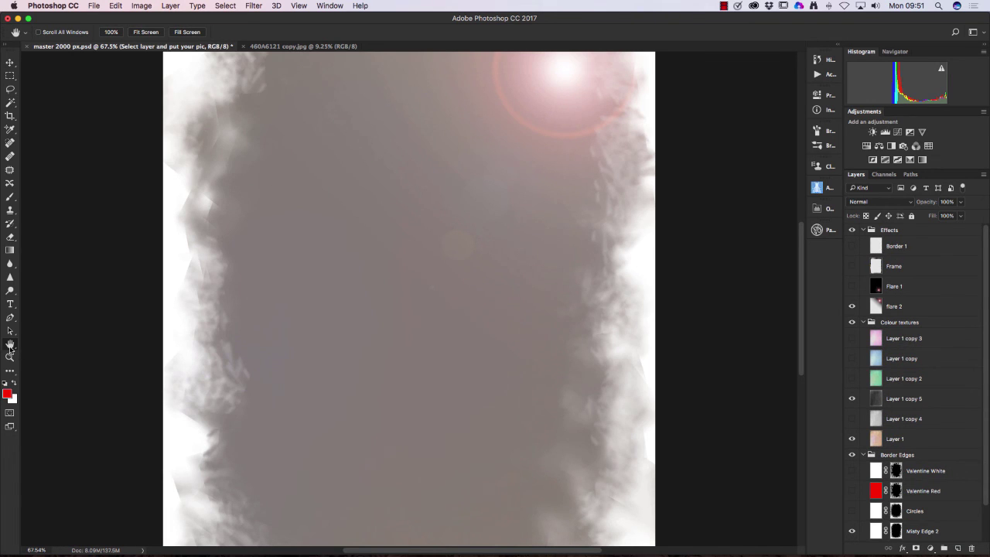
{"action": "double_click", "coordinate": [10, 346]}
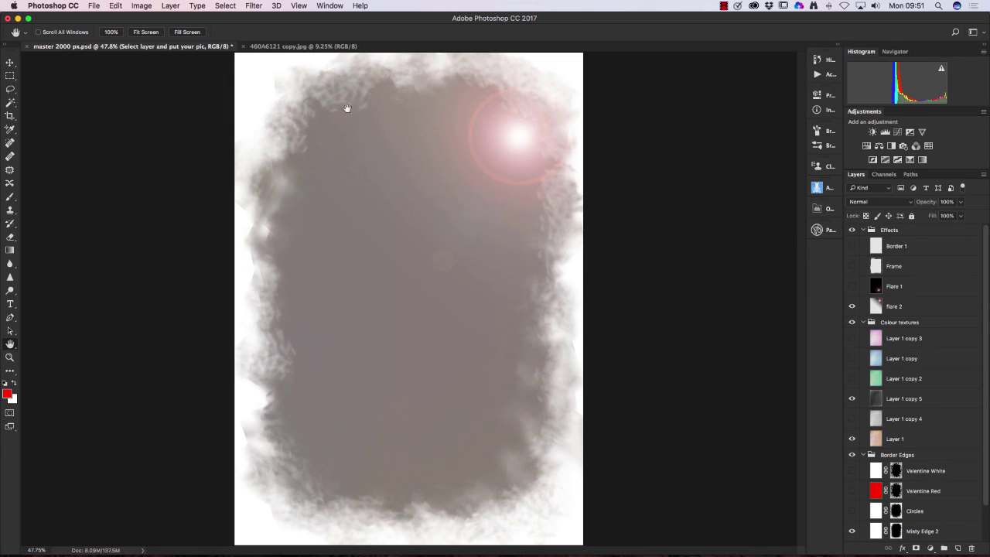
Step: Copy the bird photo from 460A6121 copy.jpg into the portrait master 2000 px.psd and position its head and chest inside the misty border
{"action": "left_click", "coordinate": [278, 46]}
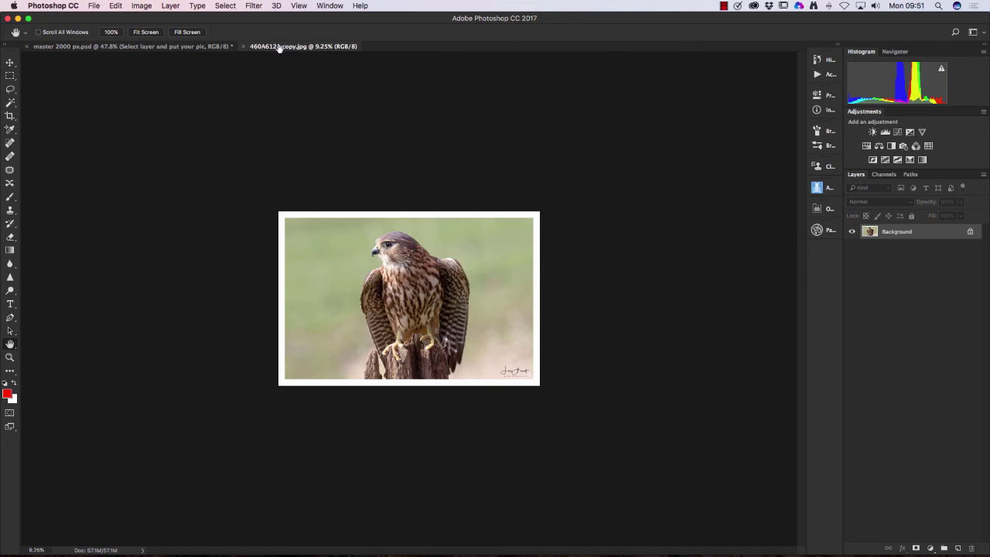
{"action": "left_click", "coordinate": [10, 62]}
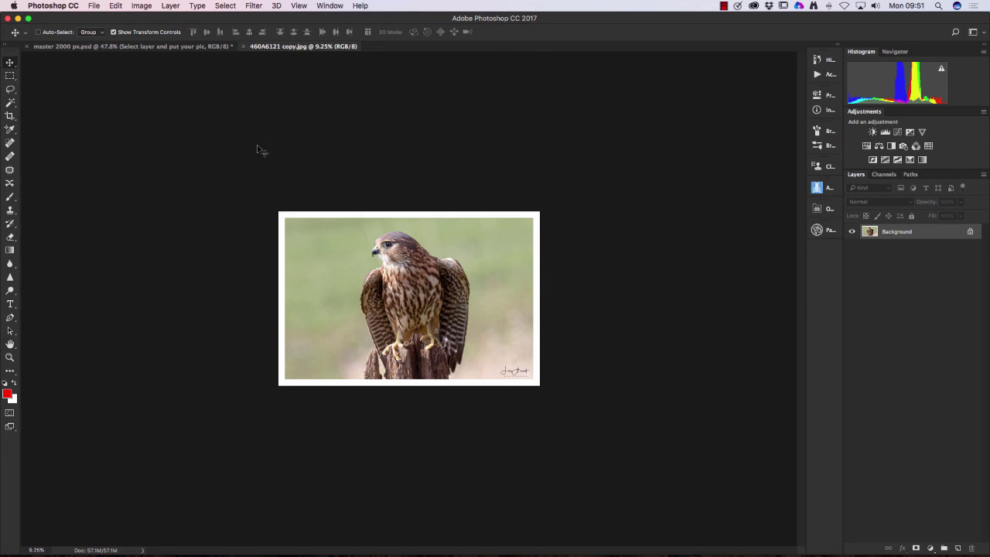
{"action": "left_click_drag", "start_coordinate": [425, 253], "coordinate": [431, 297]}
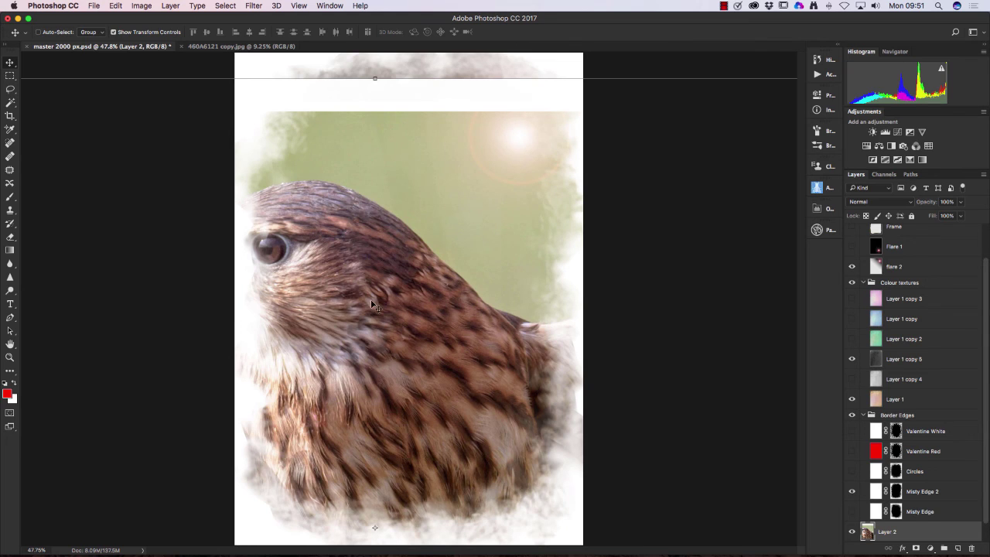
{"action": "left_click_drag", "start_coordinate": [373, 304], "coordinate": [436, 240]}
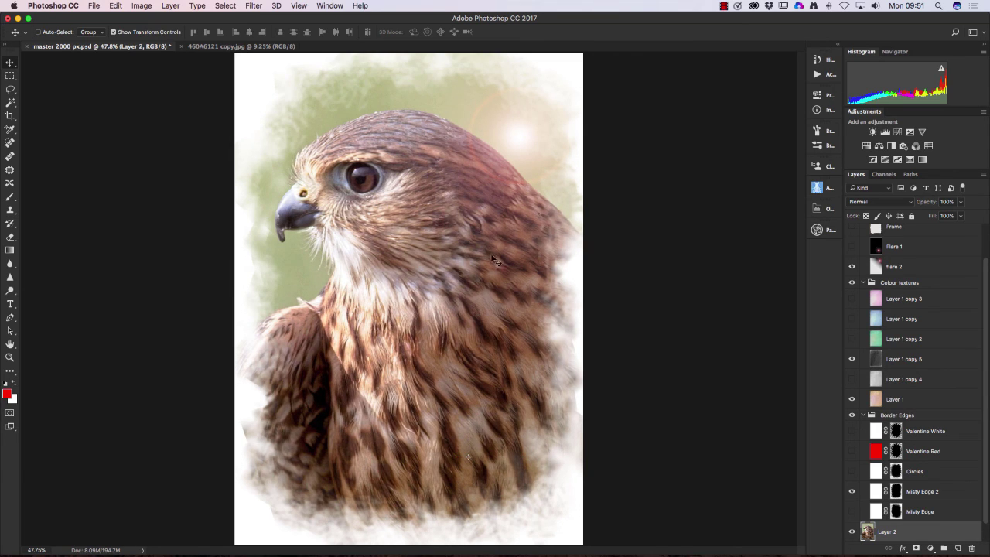
{"action": "left_click_drag", "start_coordinate": [489, 256], "coordinate": [490, 261]}
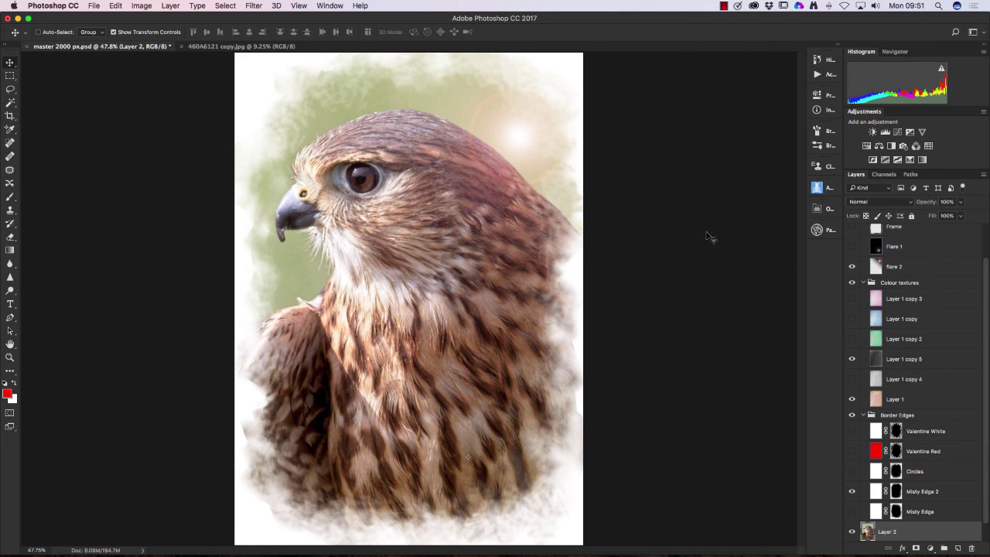